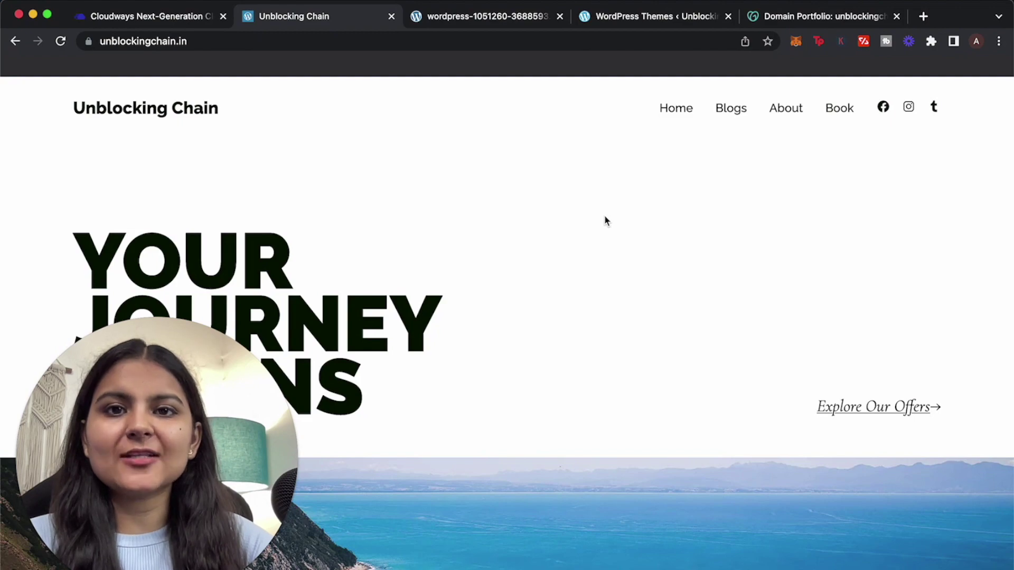
# Check the live site's domain address and scroll through its homepage
pyautogui.click(258, 42)
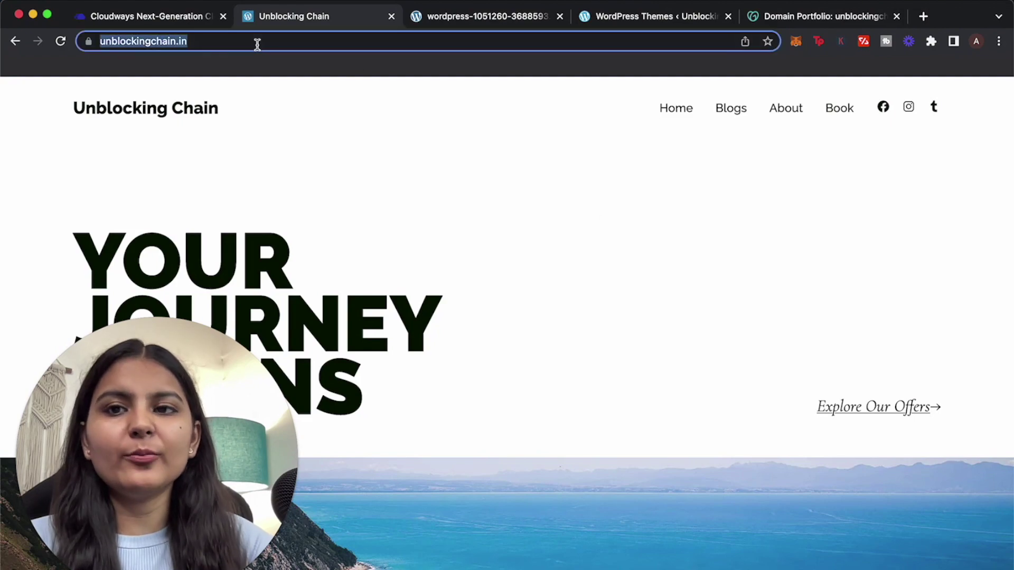
pyautogui.click(502, 181)
pyautogui.scroll(-10, 536, 276)
pyautogui.scroll(-10, 536, 271)
pyautogui.scroll(15, 536, 271)
pyautogui.scroll(3, 541, 284)
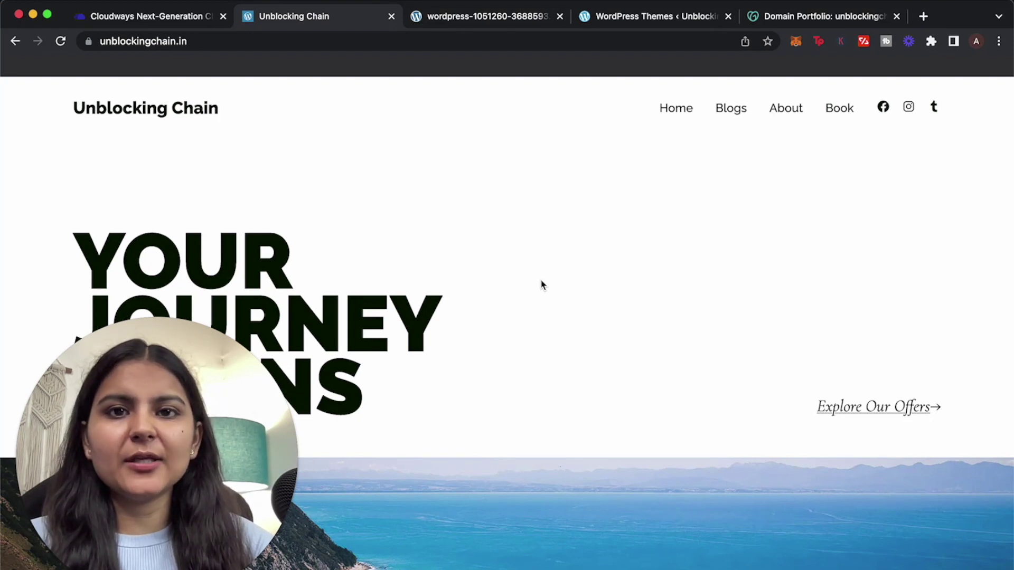
# View the Cloudways-hosted 'Mindblown' blog and reveal its full https cloudwaysapps.com address
pyautogui.click(474, 22)
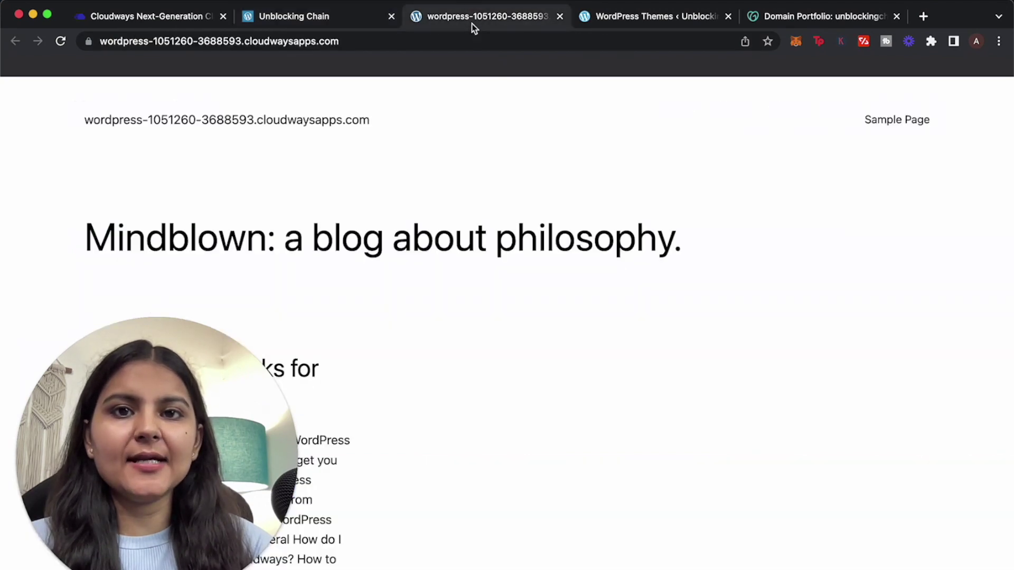
pyautogui.scroll(-1, 607, 399)
pyautogui.scroll(-10, 606, 396)
pyautogui.scroll(10, 607, 396)
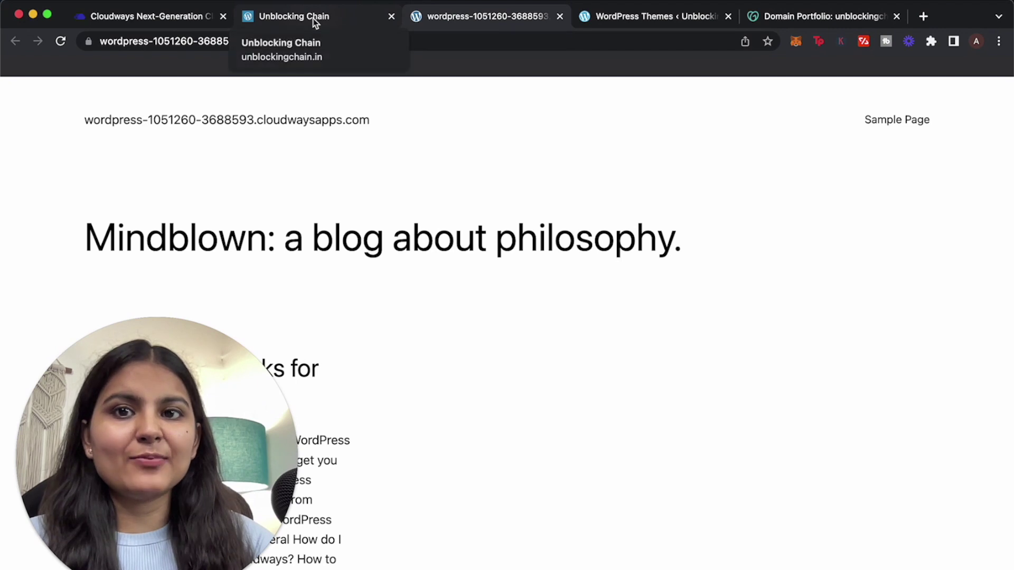
pyautogui.click(371, 42)
pyautogui.click(371, 42)
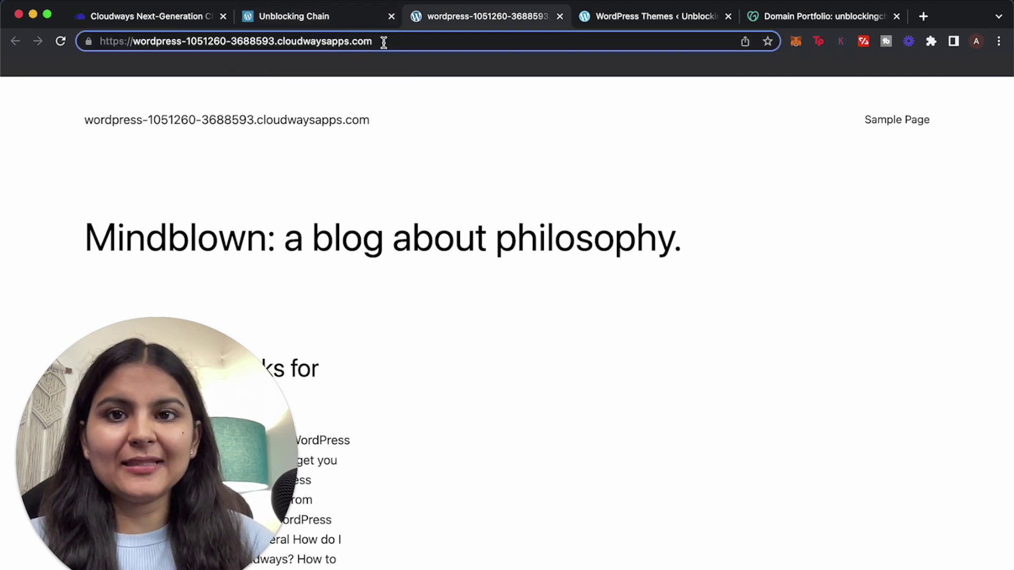
pyautogui.moveTo(384, 41); pyautogui.dragTo(91, 44)
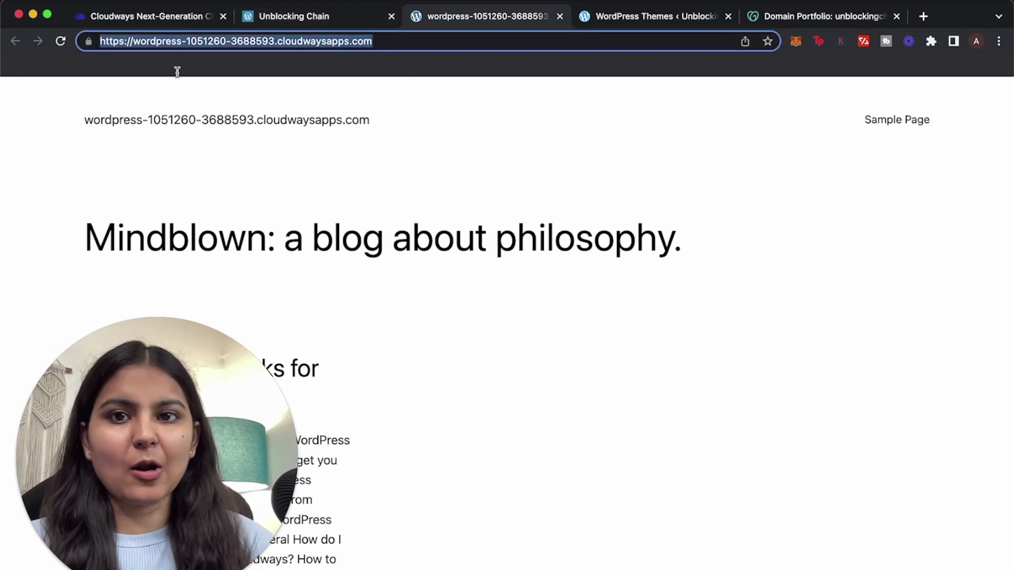
pyautogui.click(450, 205)
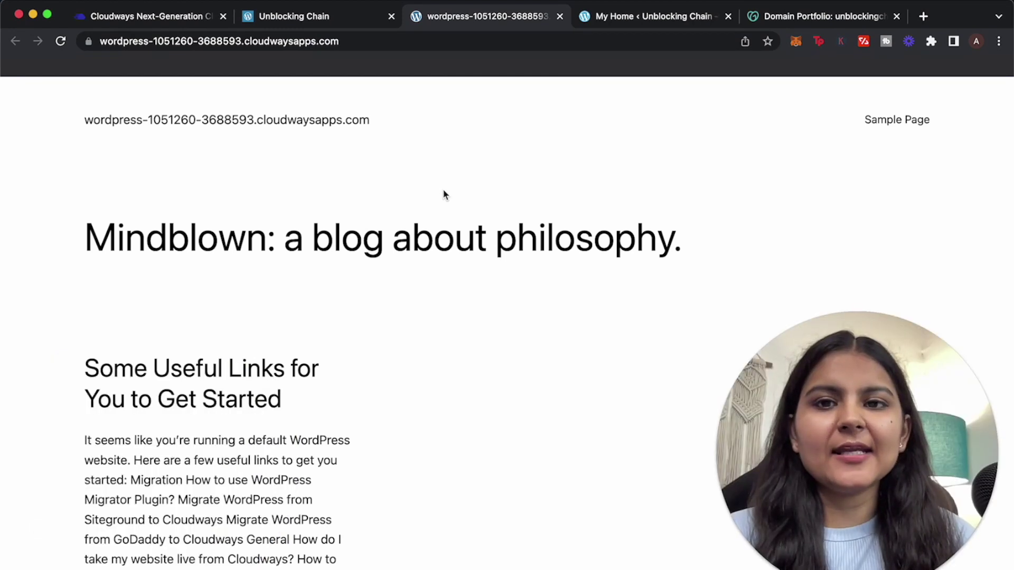
# Search the Unblocking Chain site's WordPress.com plugin directory for 'cloudways'
pyautogui.click(626, 20)
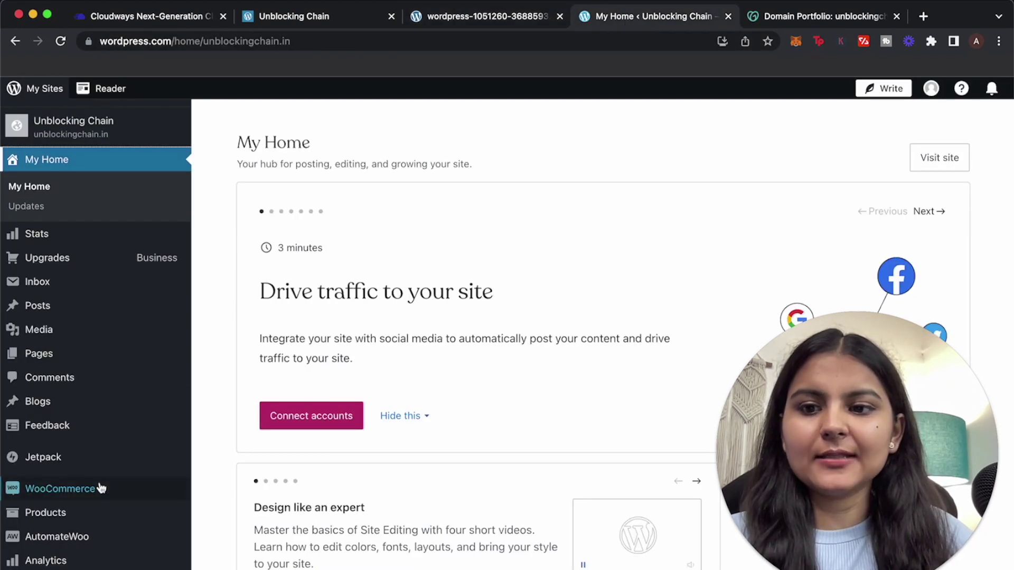
pyautogui.moveTo(100, 488)
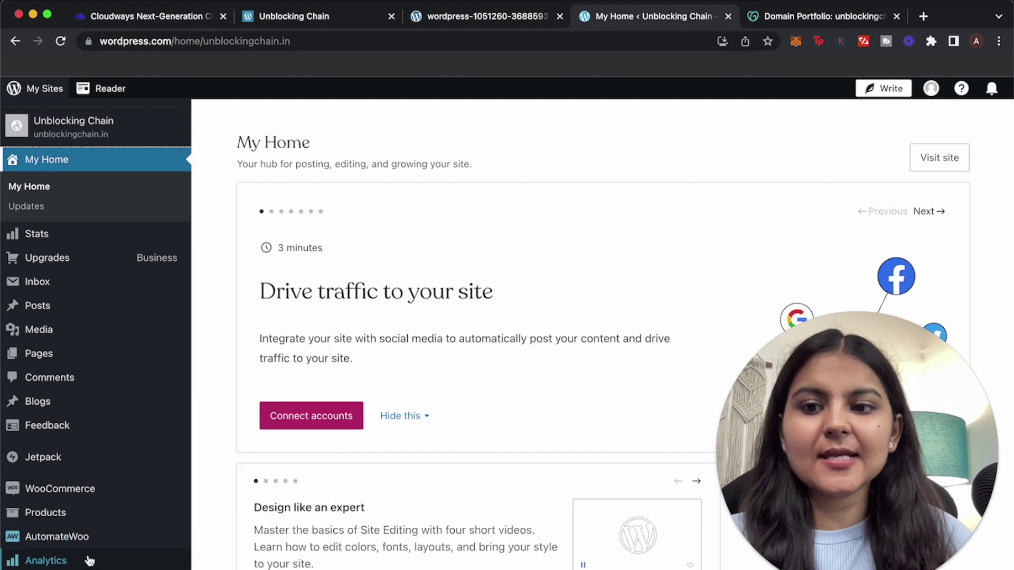
pyautogui.moveTo(87, 558)
pyautogui.scroll(-2, 90, 561)
pyautogui.scroll(-2, 90, 561)
pyautogui.click(66, 536)
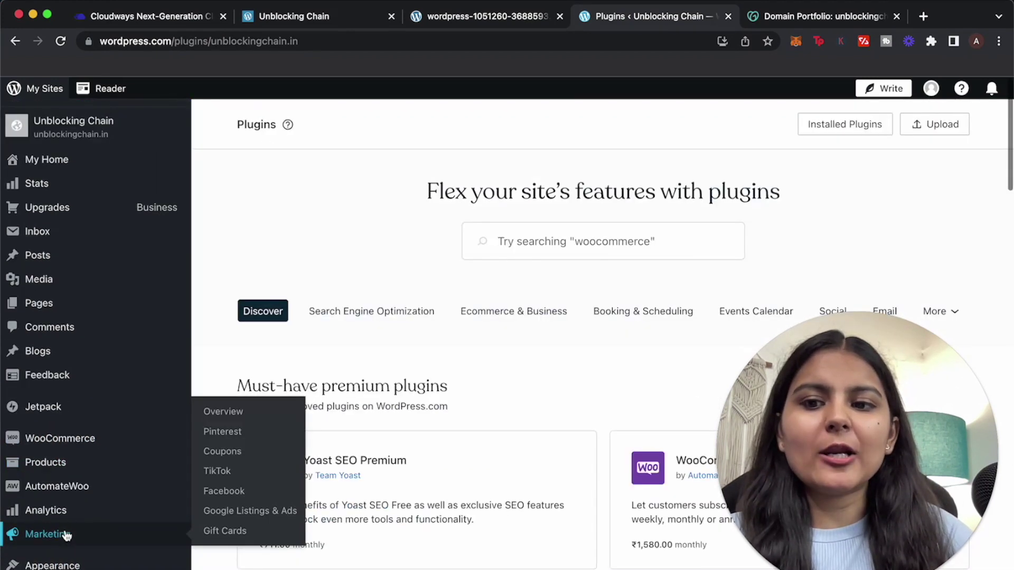
pyautogui.click(576, 234)
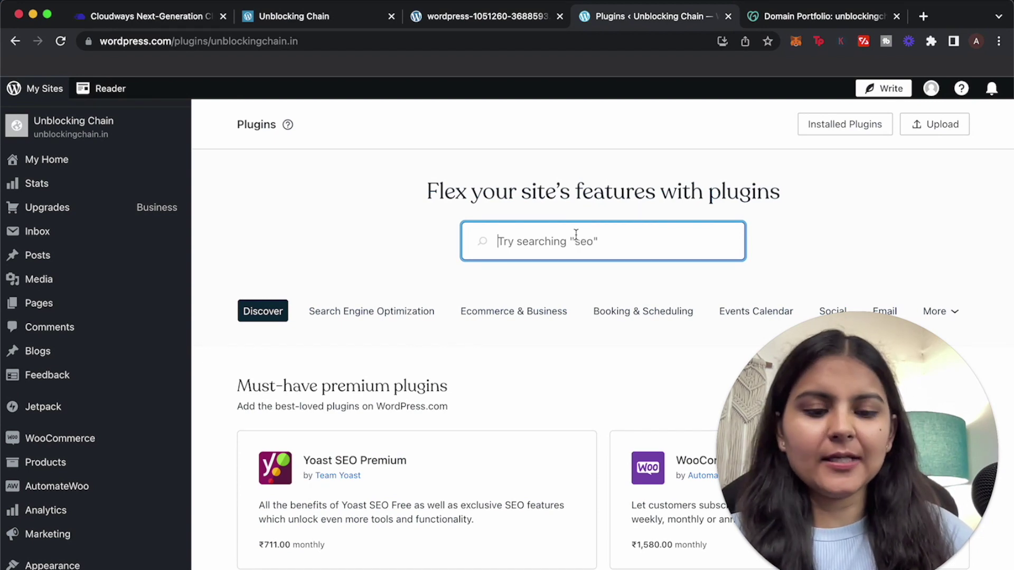
pyautogui.write('cloudways')
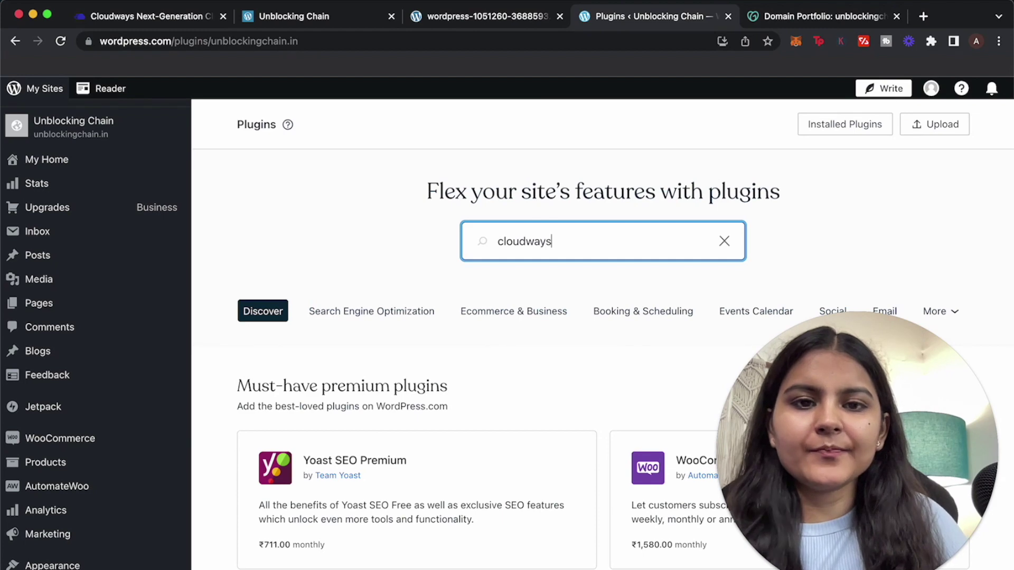
pyautogui.press('Return')
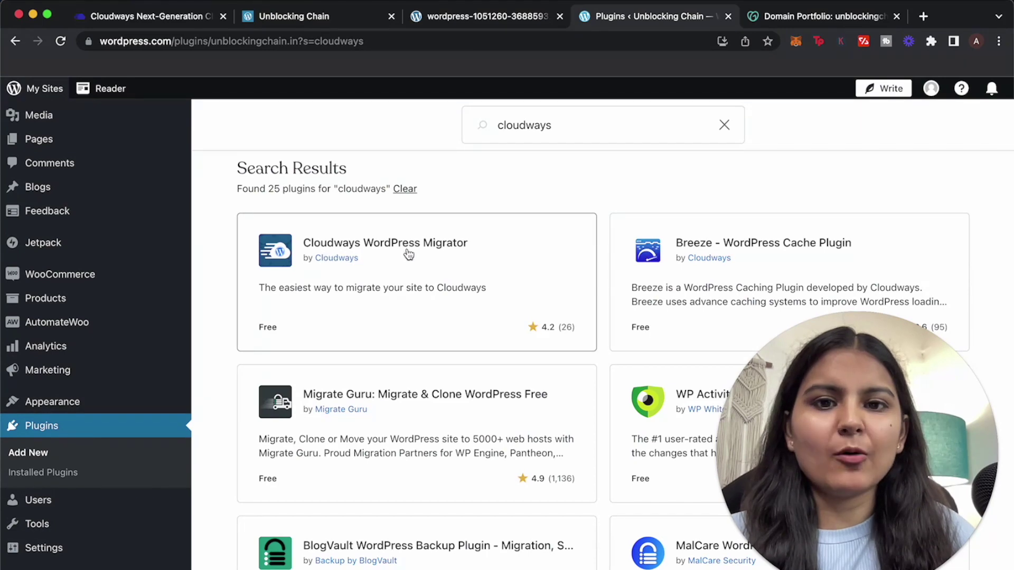
# Install and activate Cloudways WordPress Migrator, enter an email, accept BlogVault's terms and submit MIGRATE
pyautogui.click(439, 244)
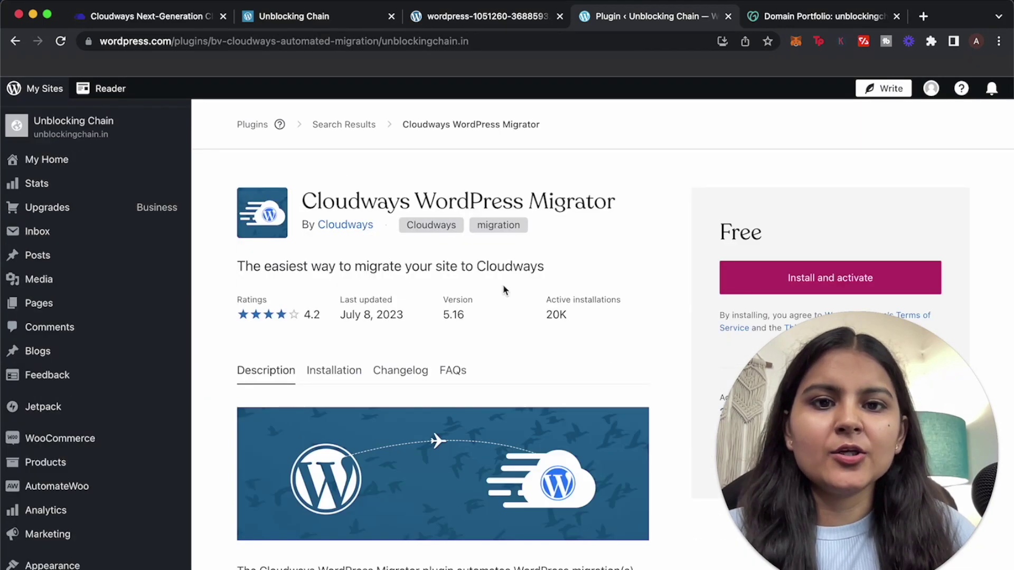
pyautogui.click(806, 278)
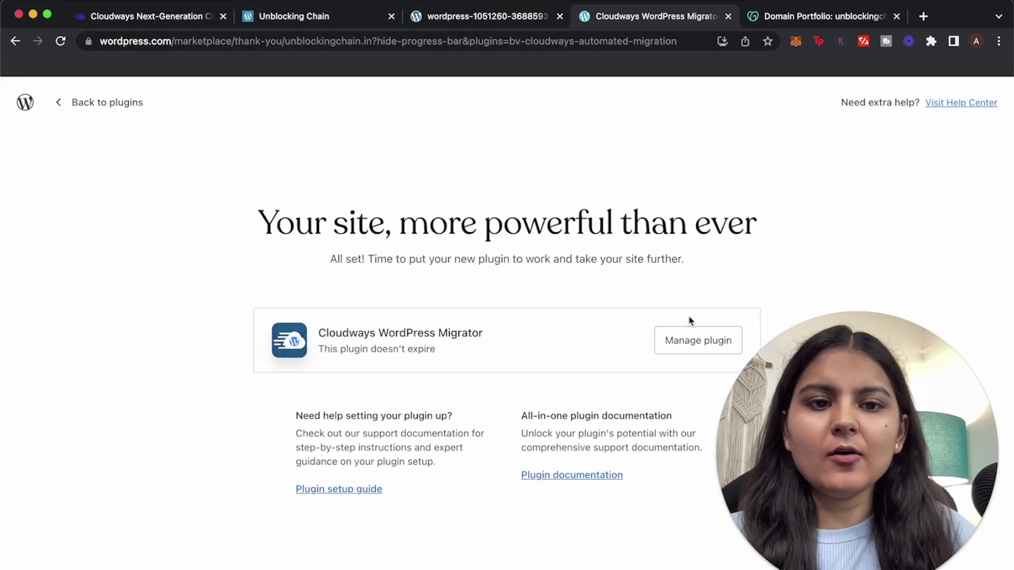
pyautogui.click(685, 344)
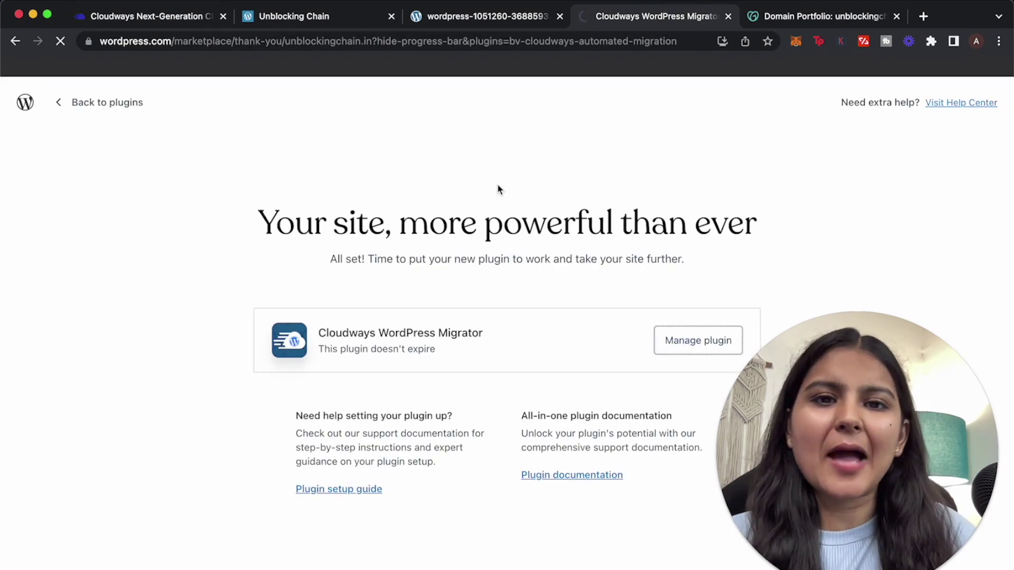
pyautogui.write('c')
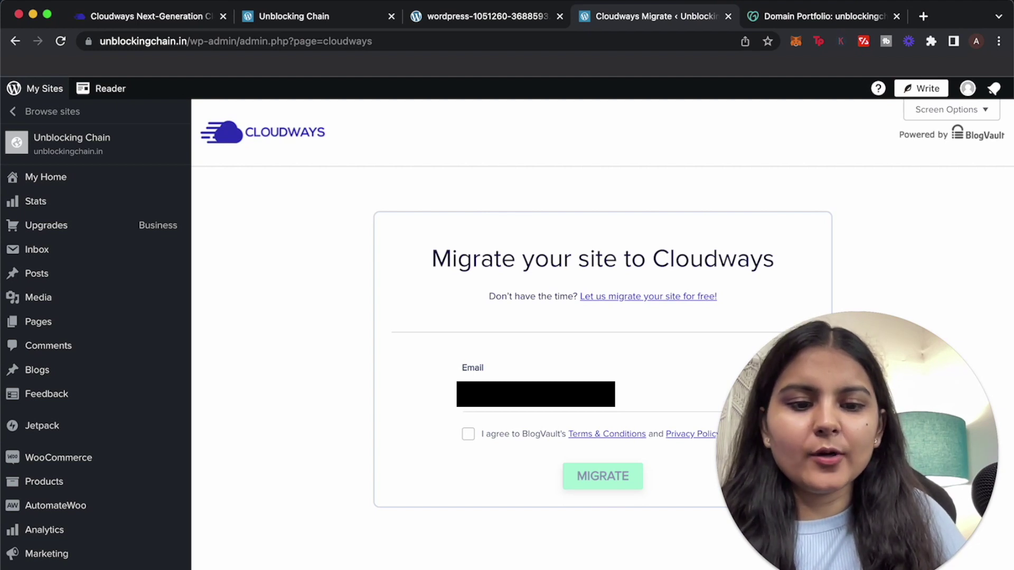
pyautogui.click(468, 434)
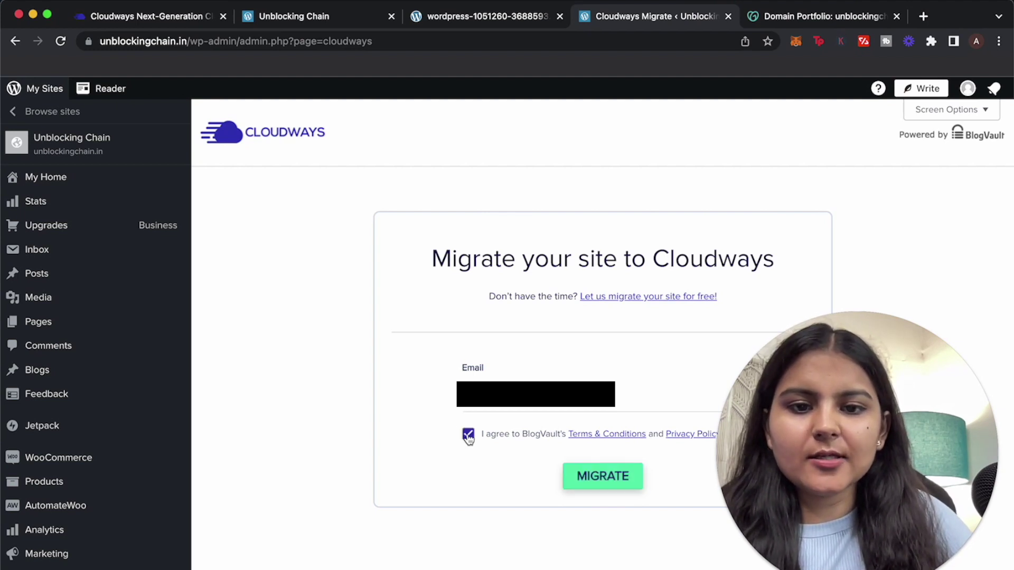
pyautogui.click(594, 476)
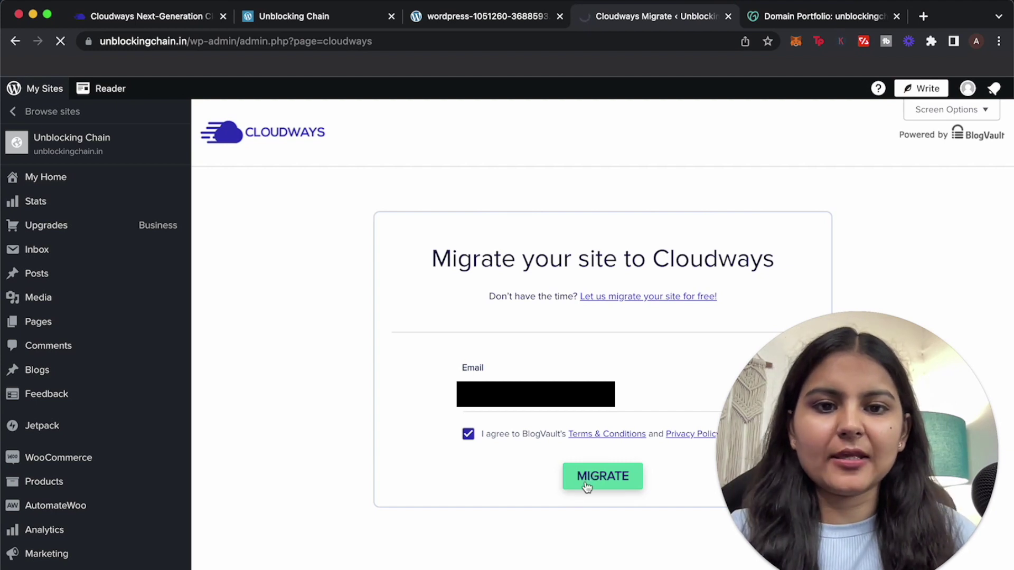
pyautogui.scroll(-4, 596, 478)
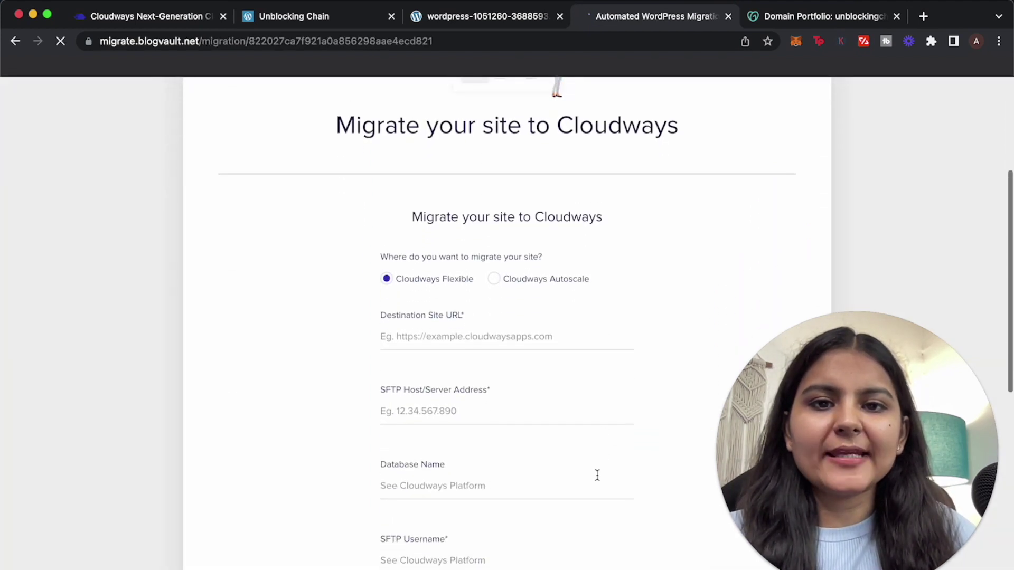
pyautogui.scroll(-3, 597, 476)
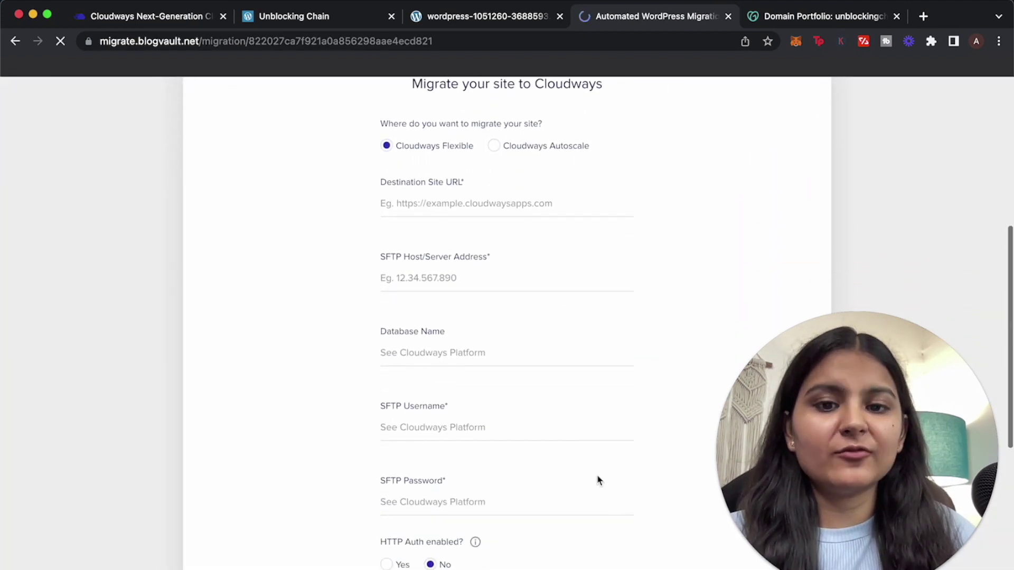
pyautogui.scroll(1, 596, 475)
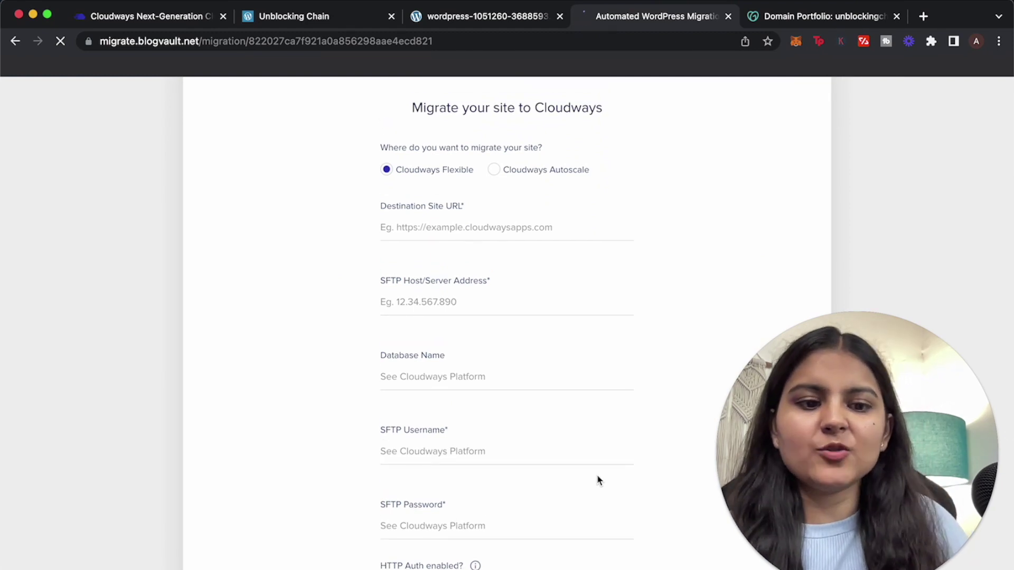
pyautogui.press('super+equal')
pyautogui.press('super+equal')
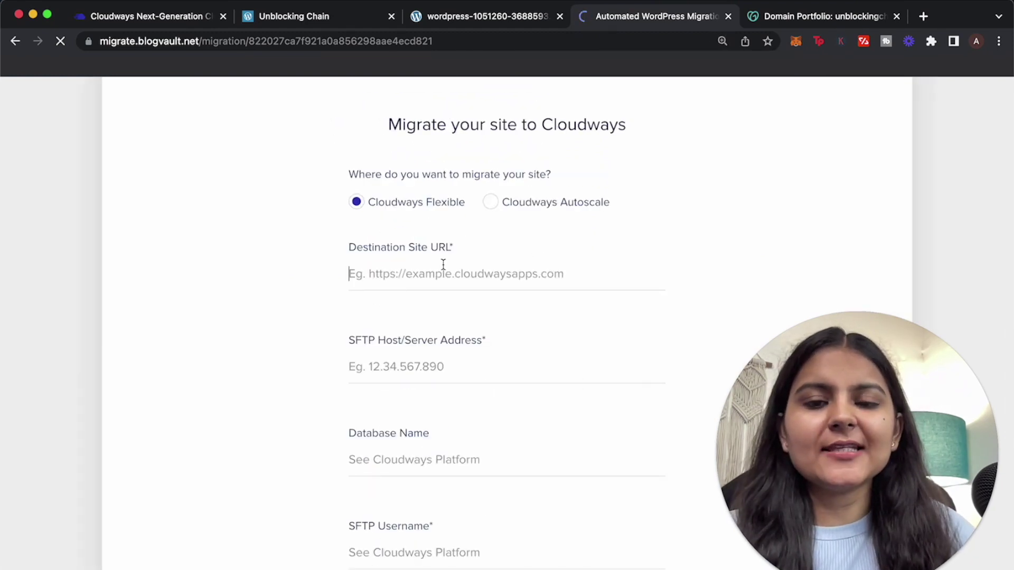
pyautogui.click(368, 257)
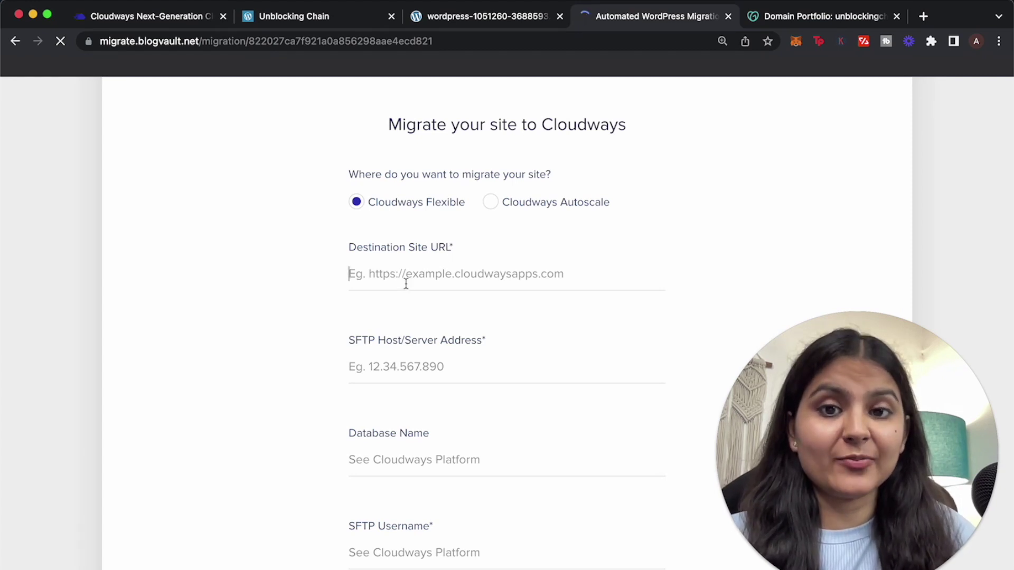
pyautogui.click(442, 16)
pyautogui.click(275, 42)
pyautogui.press('super+c')
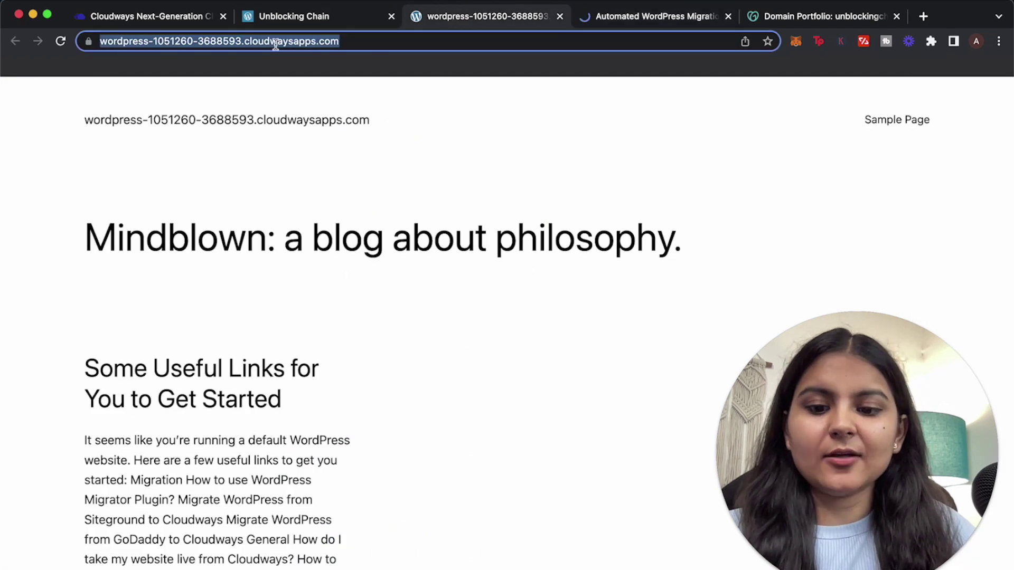
pyautogui.click(659, 21)
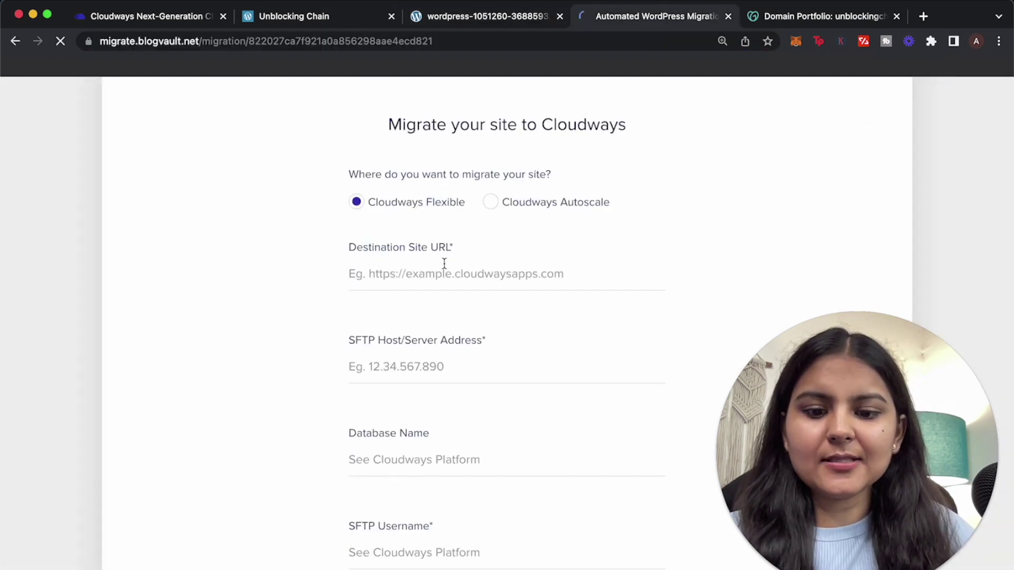
pyautogui.press('super+v')
pyautogui.click(432, 366)
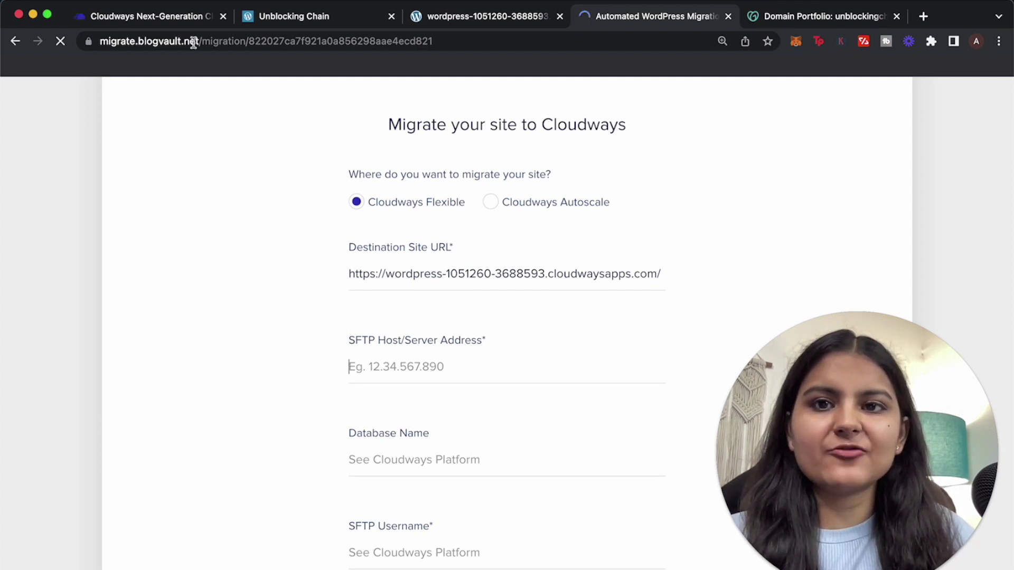
# Fill the server address with the Cloudways application's public IP
pyautogui.click(164, 21)
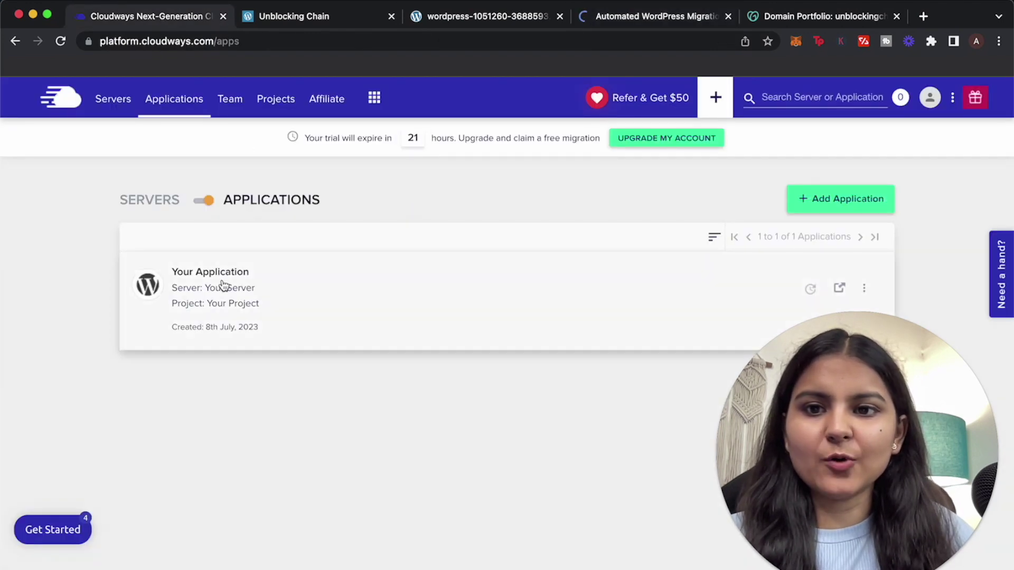
pyautogui.click(209, 286)
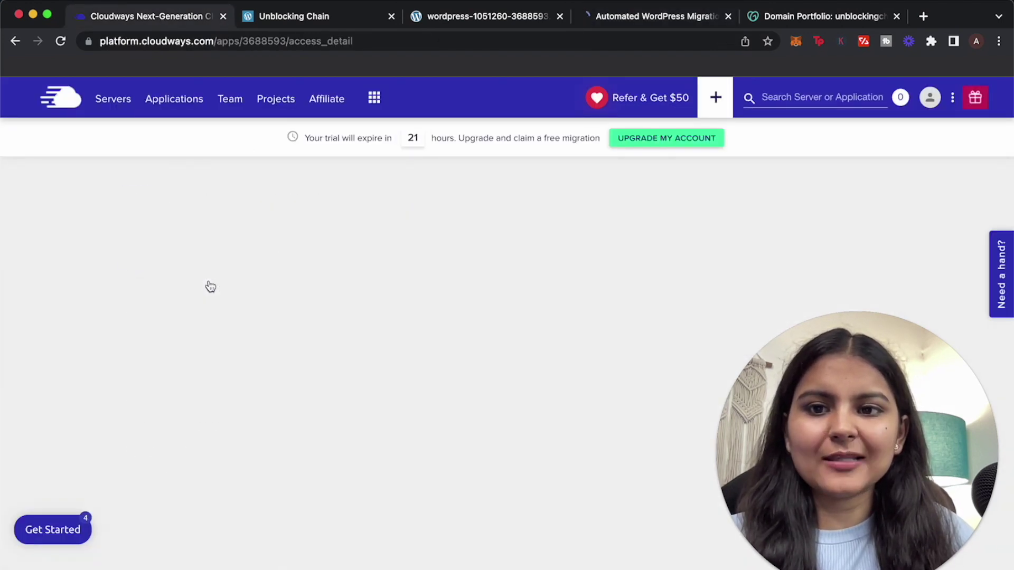
pyautogui.scroll(-3, 445, 378)
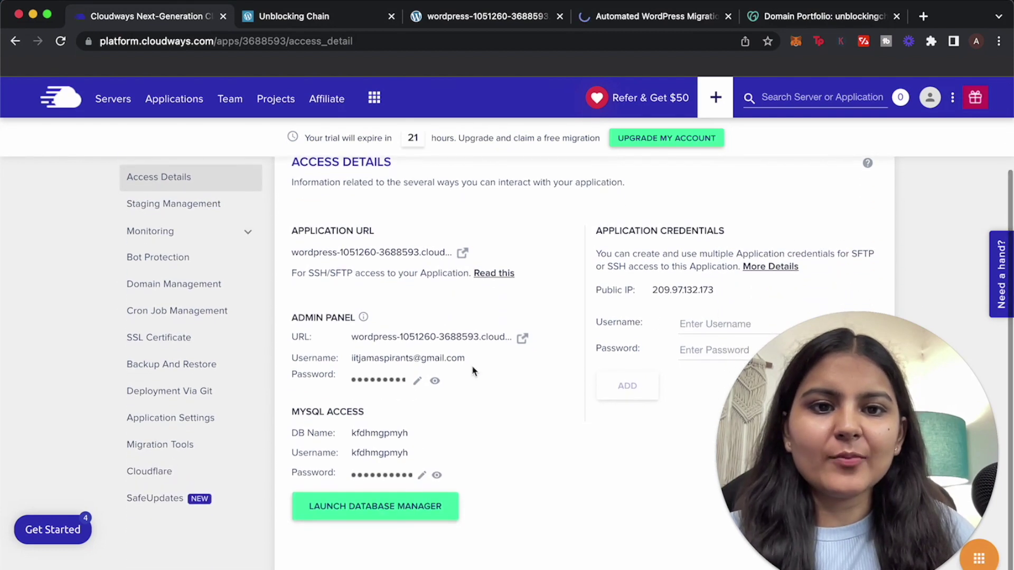
pyautogui.click(668, 296)
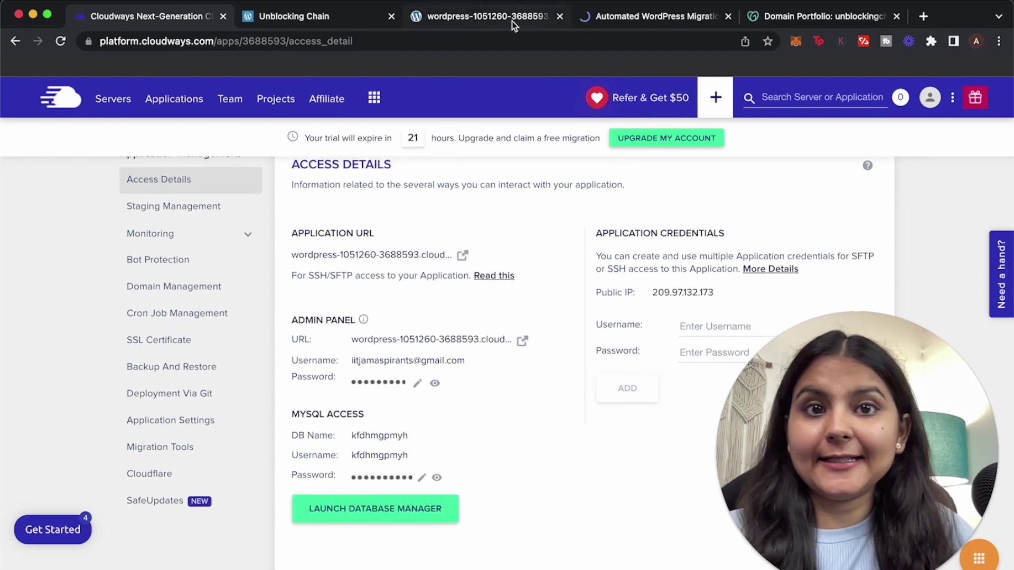
pyautogui.click(661, 18)
pyautogui.click(480, 340)
pyautogui.hotkey('ctrl', 'v')
pyautogui.click(403, 458)
pyautogui.scroll(-3, 398, 370)
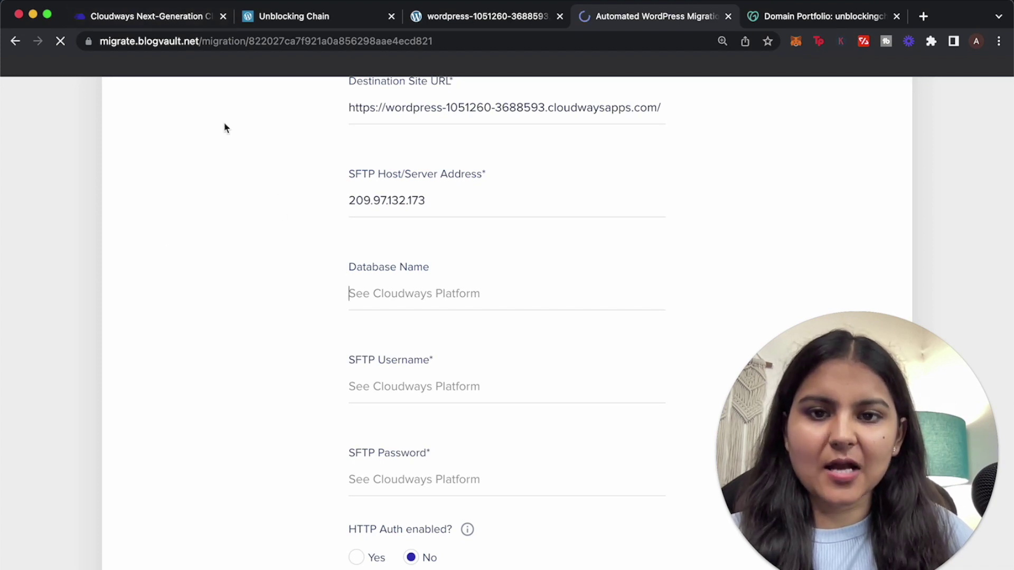
# Fill the database name with the application's DB Name from Access Details
pyautogui.click(151, 16)
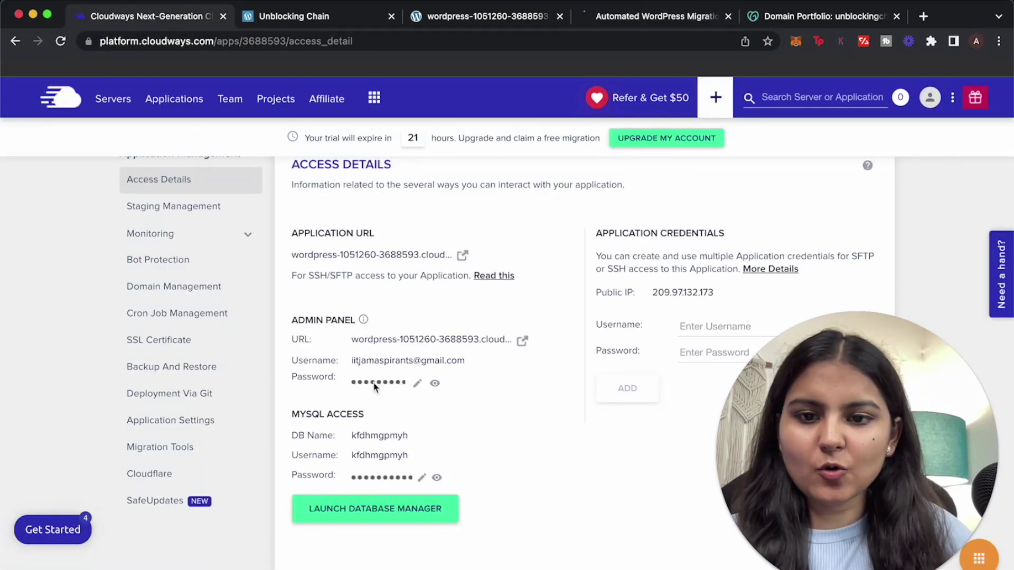
pyautogui.click(368, 441)
pyautogui.click(605, 21)
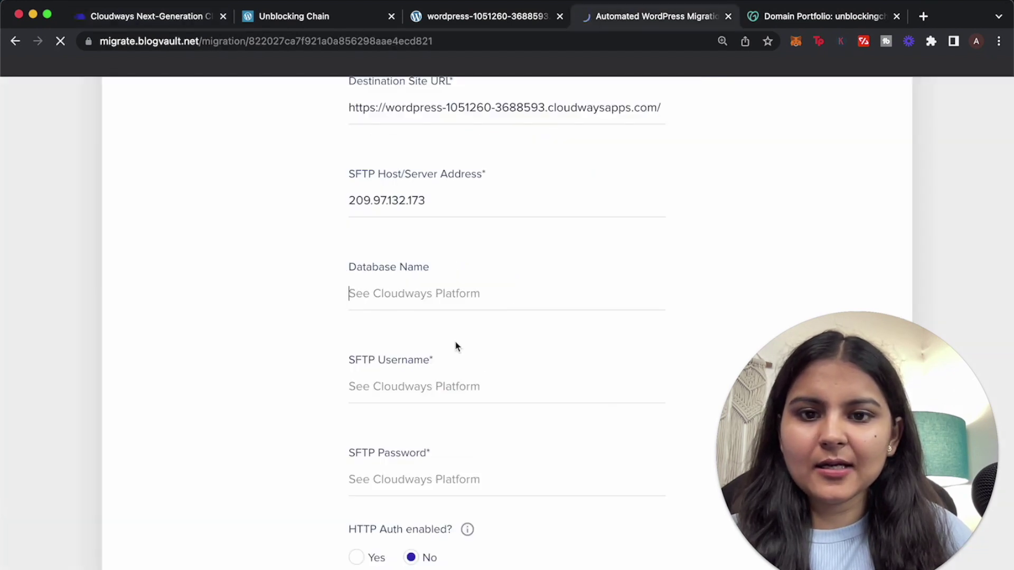
pyautogui.click(437, 294)
pyautogui.press('super+v')
pyautogui.click(401, 387)
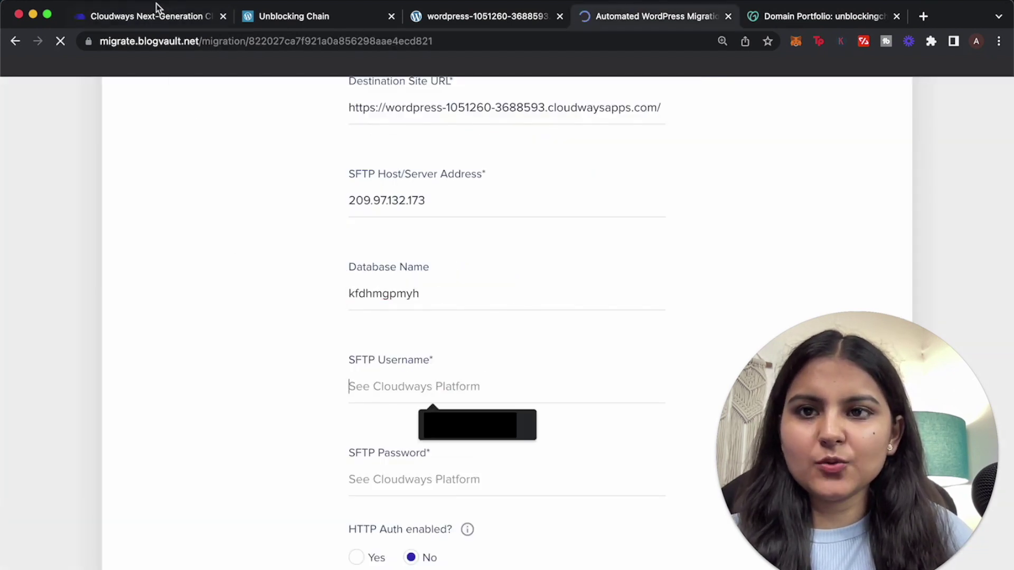
# Fill the SFTP username with the server's master credentials username
pyautogui.click(148, 19)
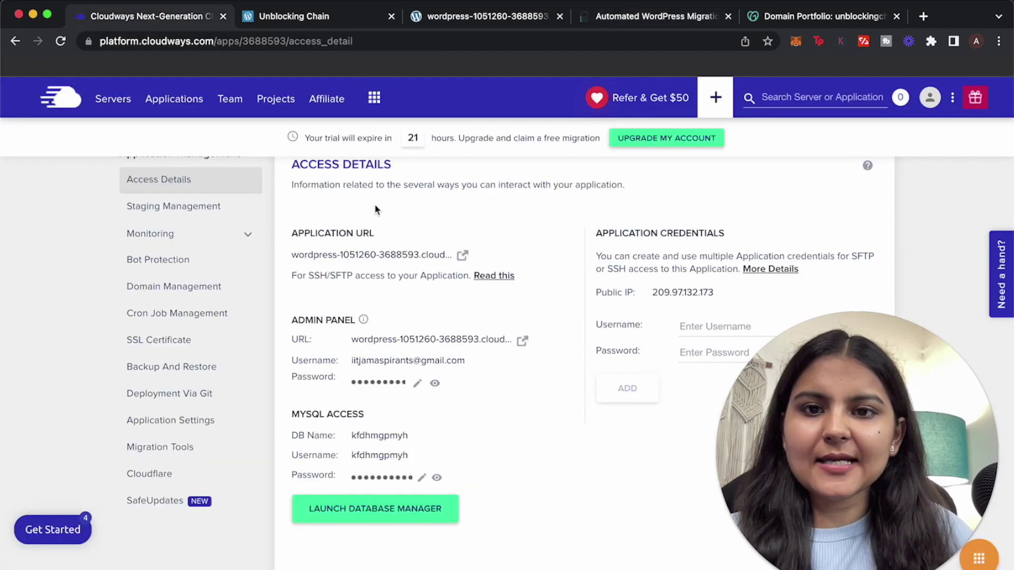
pyautogui.scroll(3, 375, 203)
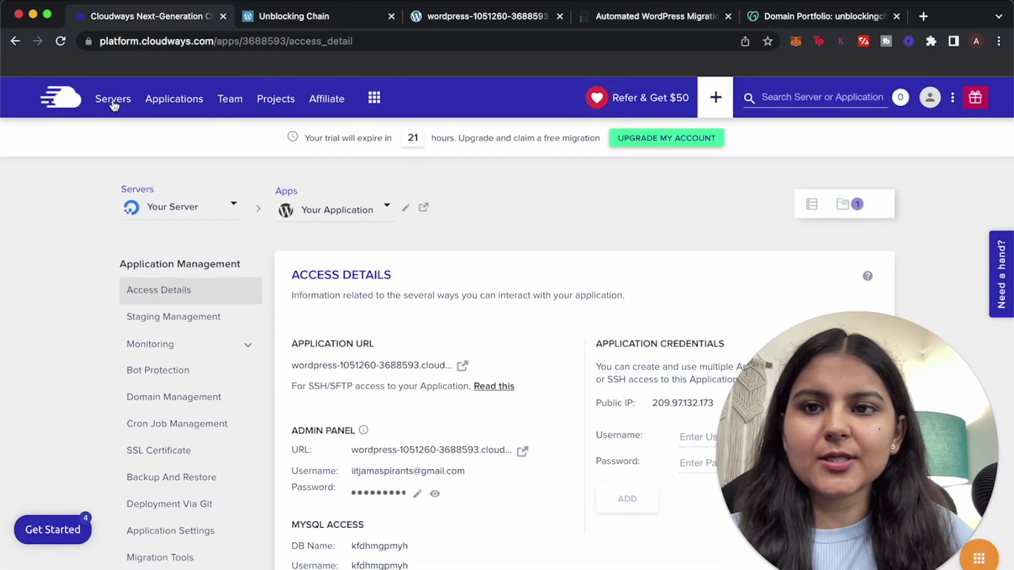
pyautogui.click(112, 99)
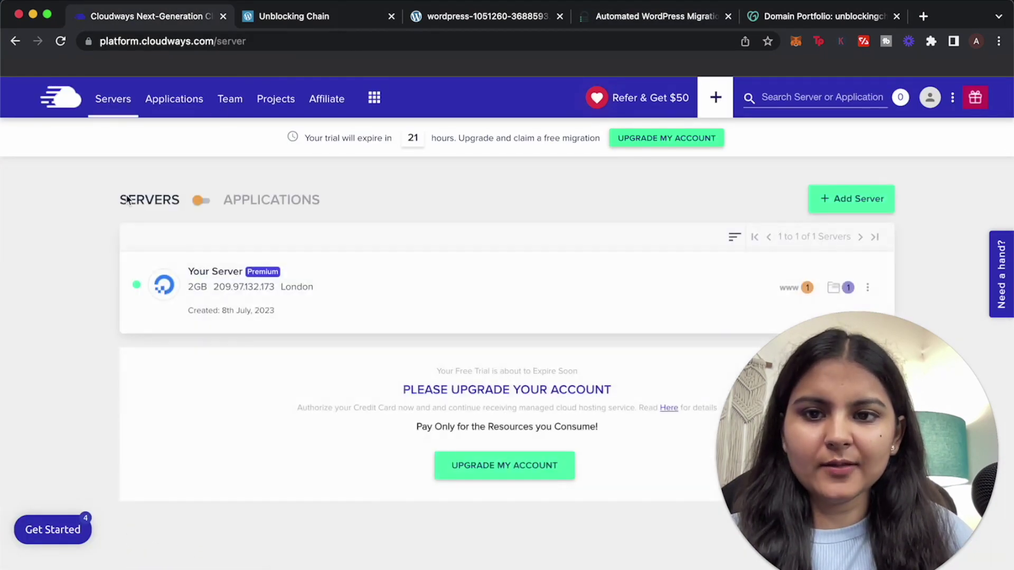
pyautogui.click(219, 278)
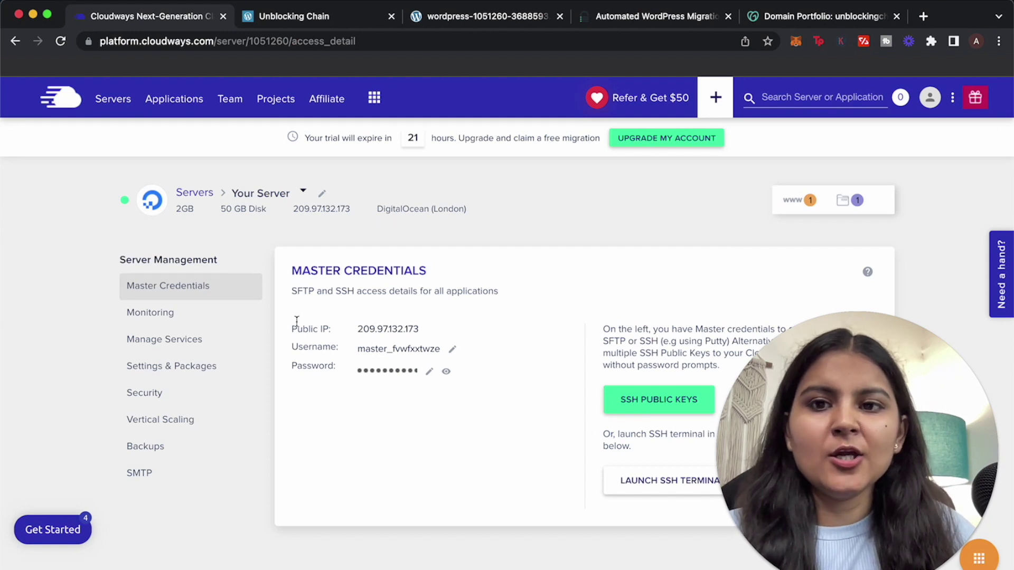
pyautogui.click(380, 354)
pyautogui.click(654, 17)
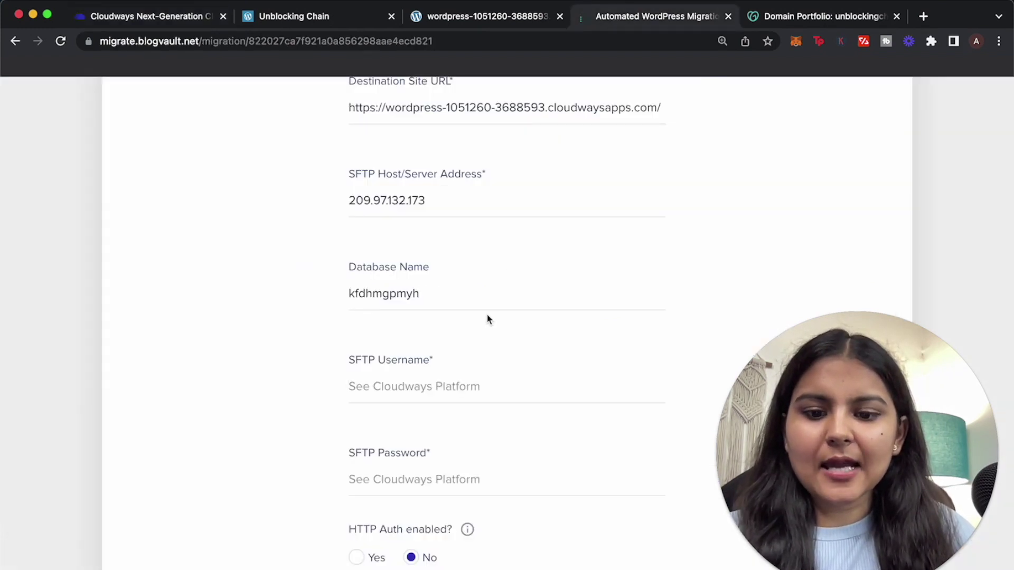
pyautogui.press('super+v')
# Fill the SFTP password with the master password and review the remaining options set to No
pyautogui.click(137, 18)
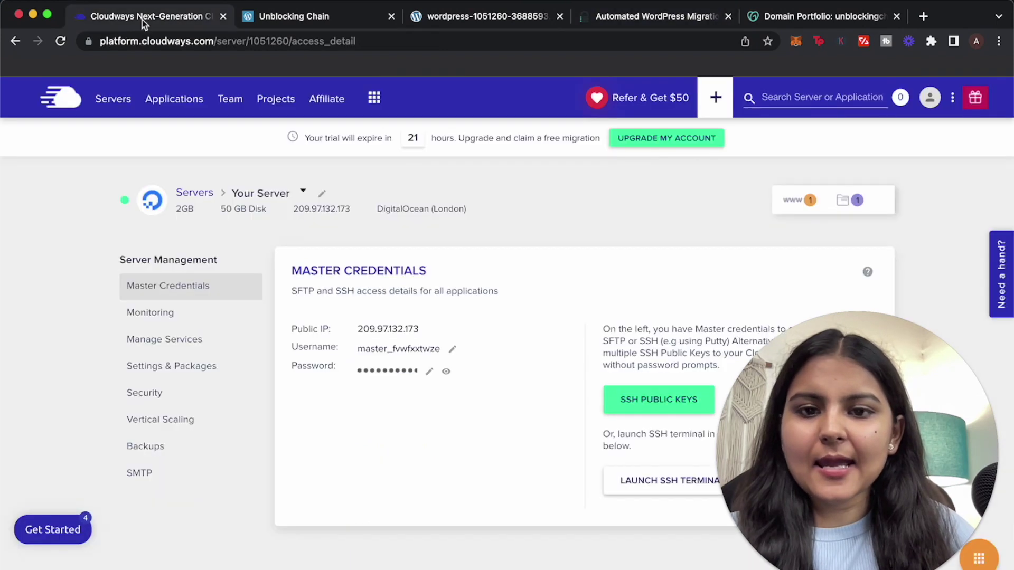
pyautogui.click(401, 371)
pyautogui.click(669, 15)
pyautogui.click(439, 485)
pyautogui.press('super+v')
pyautogui.scroll(-6, 534, 448)
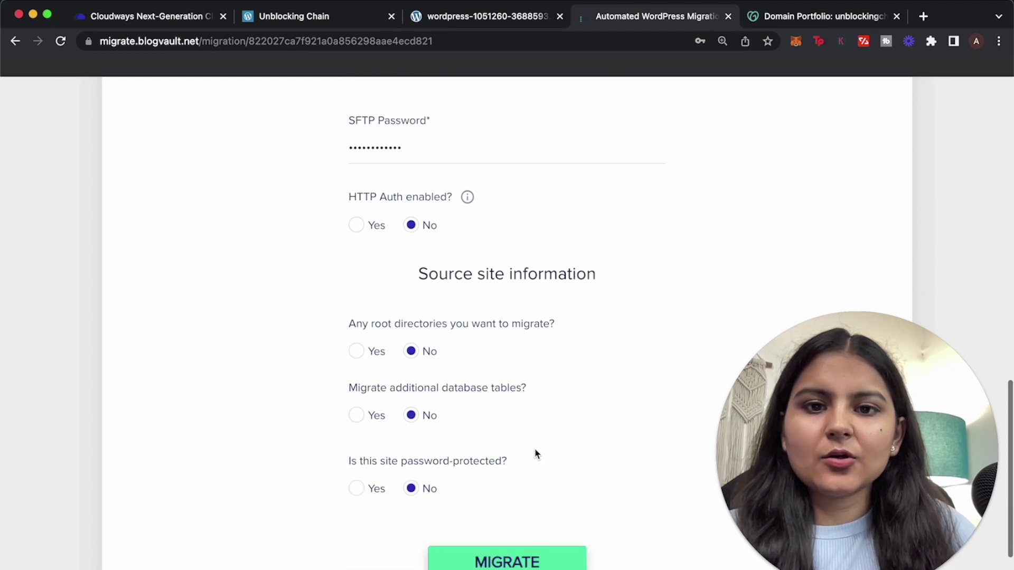
pyautogui.scroll(-1, 534, 447)
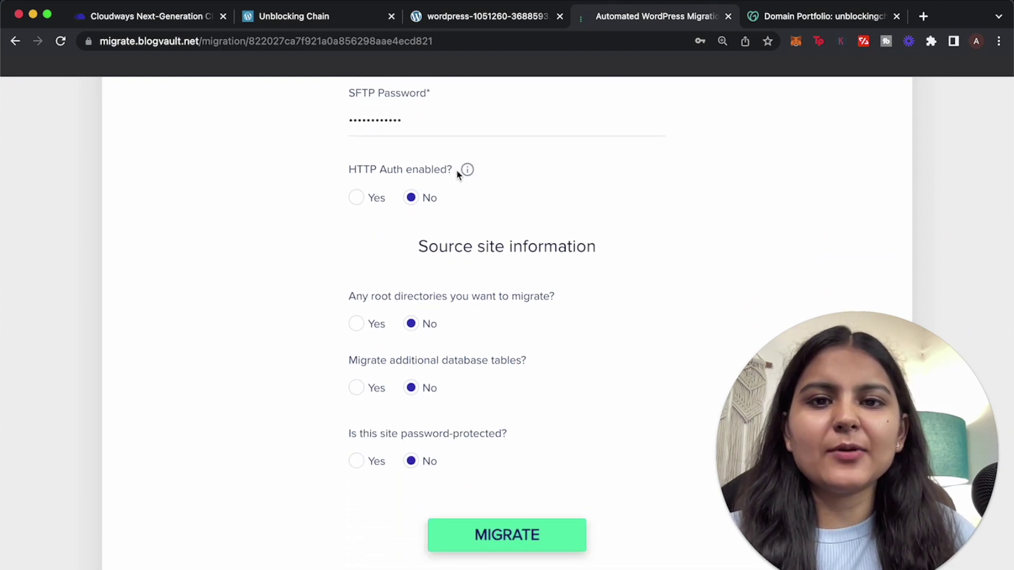
pyautogui.moveTo(467, 172)
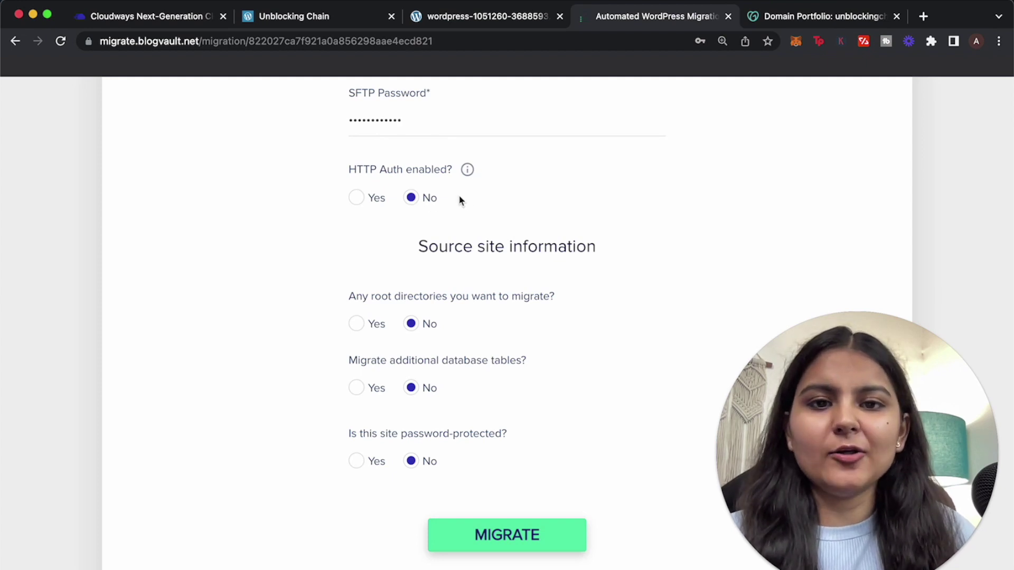
pyautogui.scroll(-1, 515, 269)
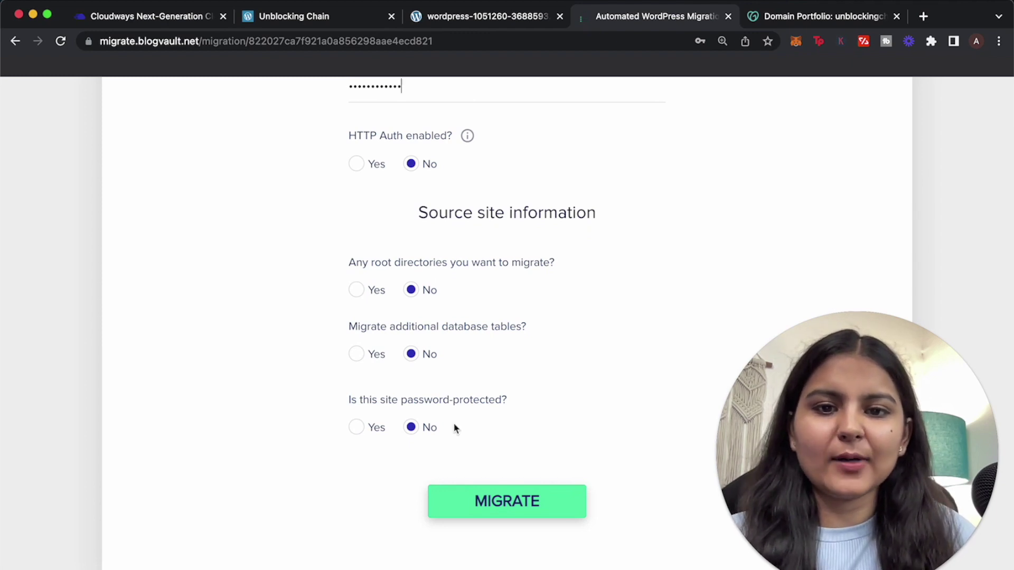
# Start the migration, decline saving the password, and let it sync all 73 tables to completion
pyautogui.click(485, 496)
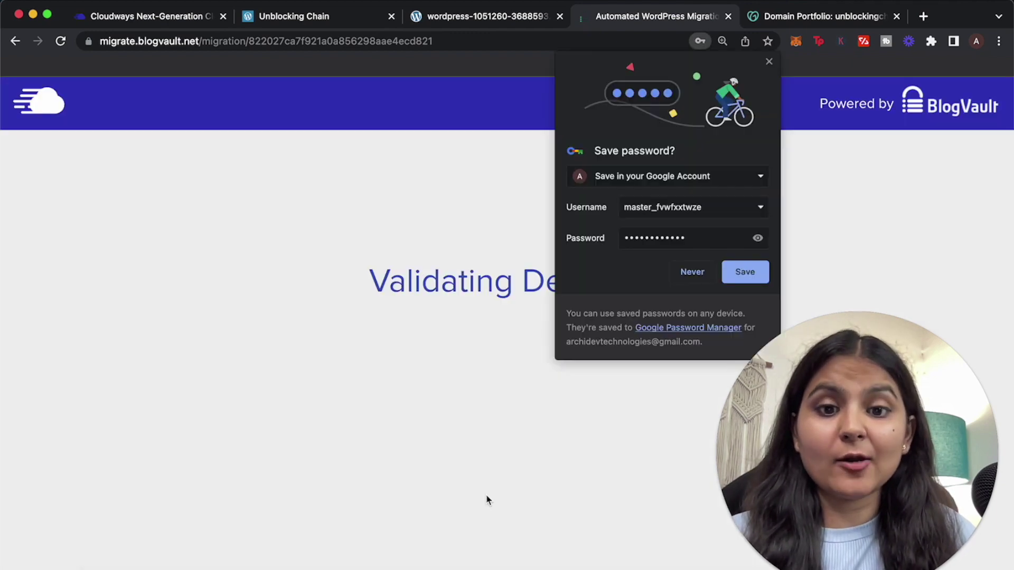
pyautogui.click(692, 272)
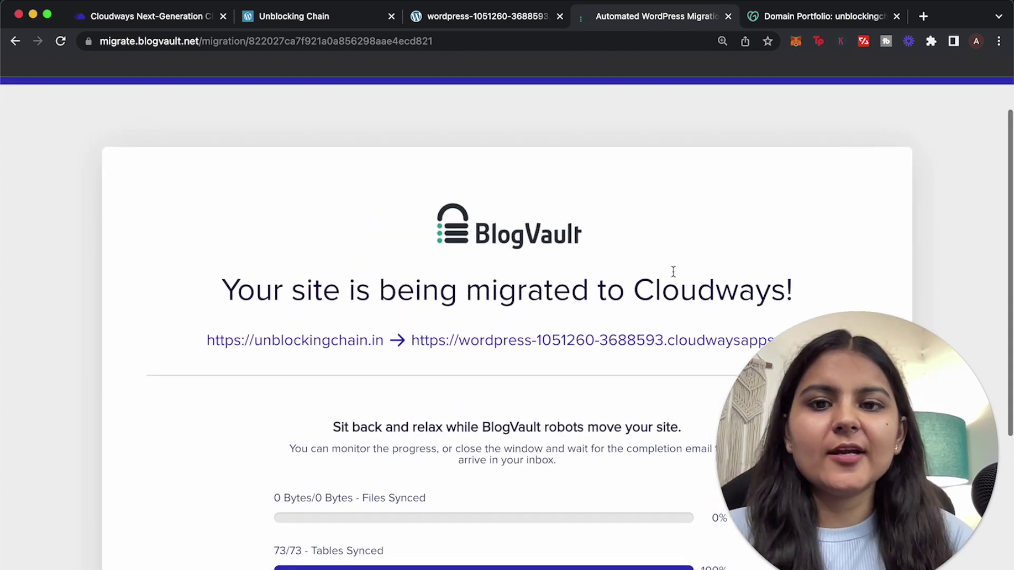
pyautogui.scroll(-2, 673, 271)
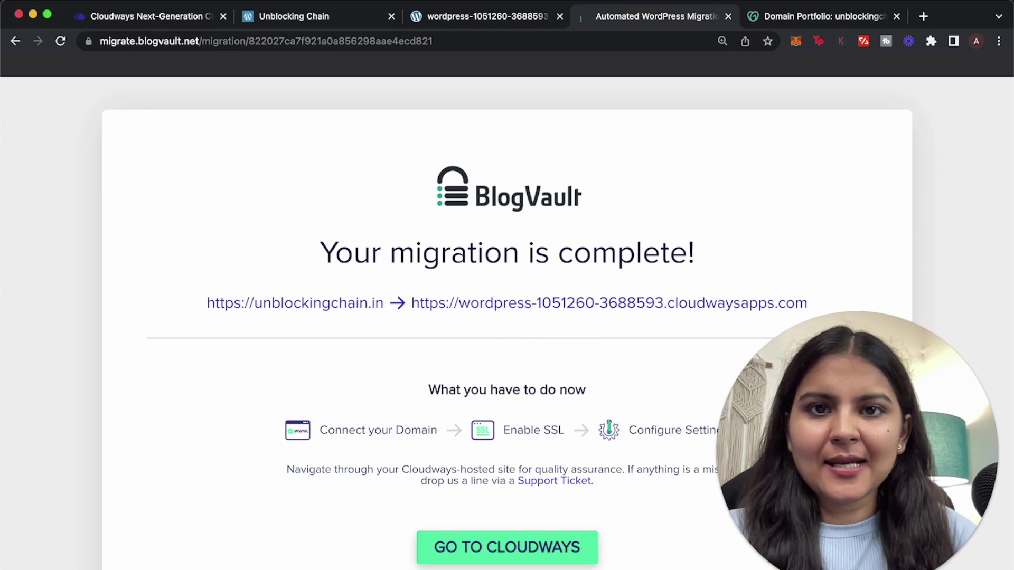
# Reload the Cloudways-hosted site to see the migrated content, closing the newsletter popup
pyautogui.click(446, 16)
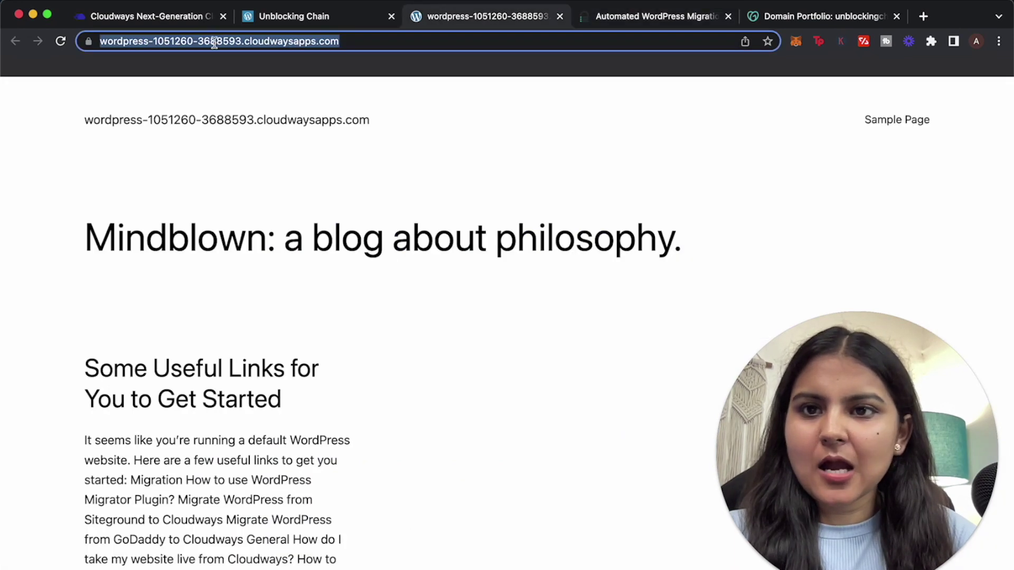
pyautogui.click(61, 42)
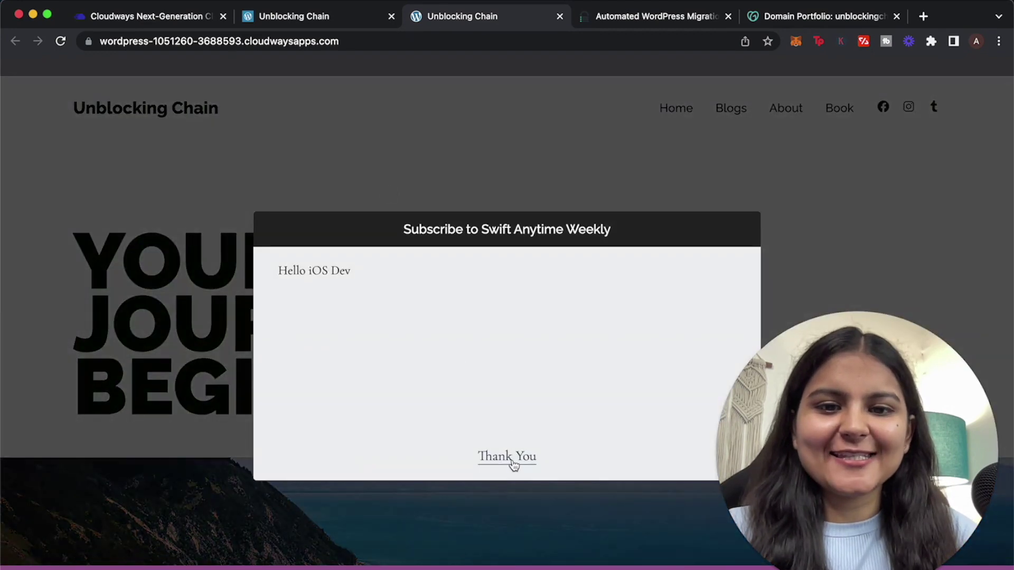
pyautogui.click(515, 464)
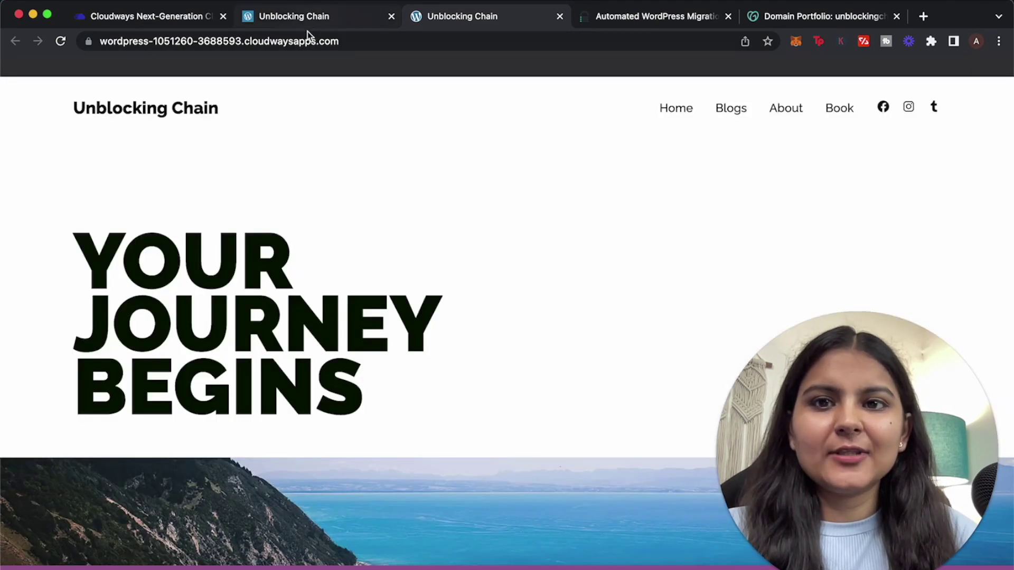
# Reload the original unblockingchain.in site for comparison, then return to the Cloudways applications list
pyautogui.click(294, 15)
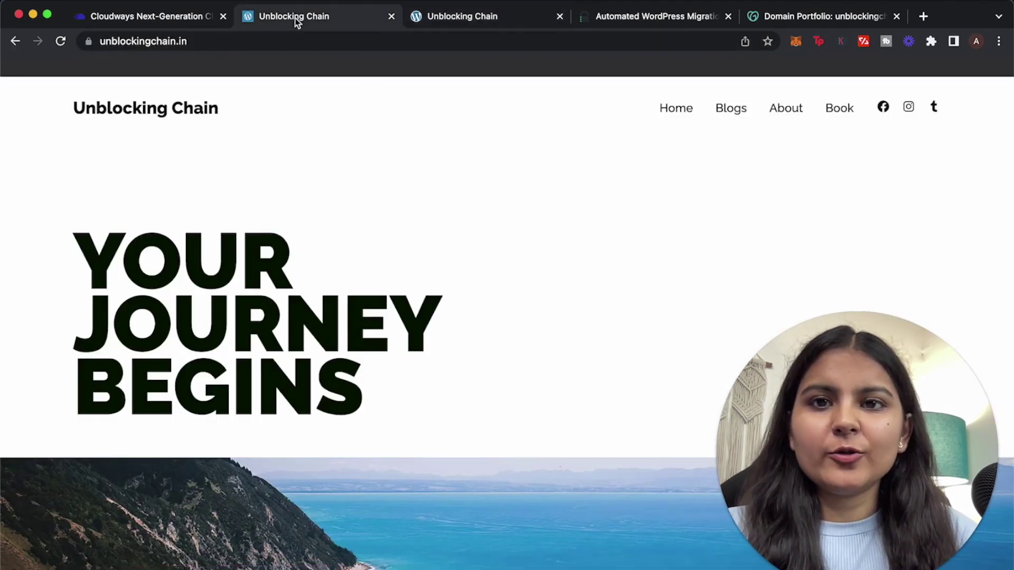
pyautogui.click(61, 42)
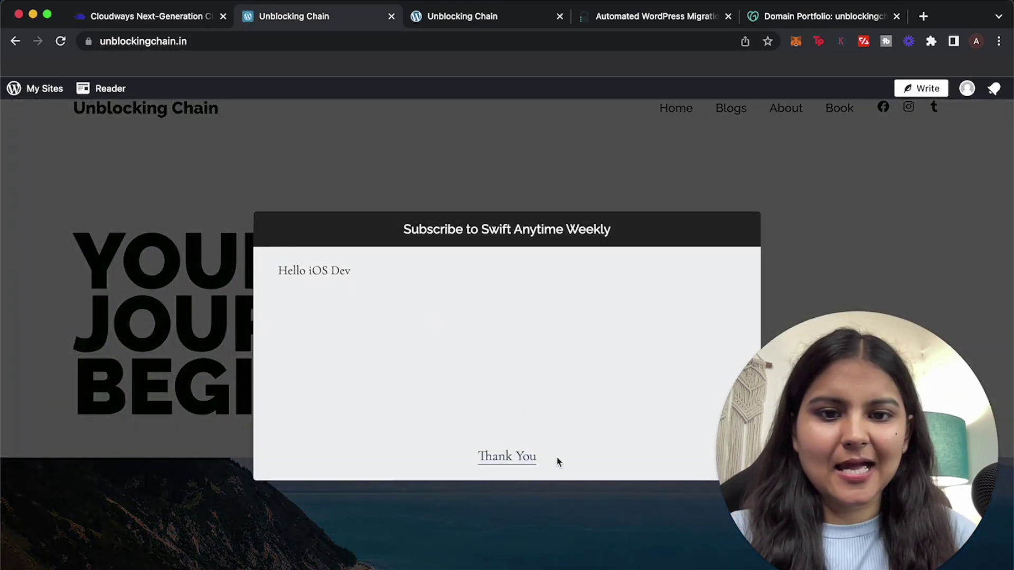
pyautogui.click(511, 457)
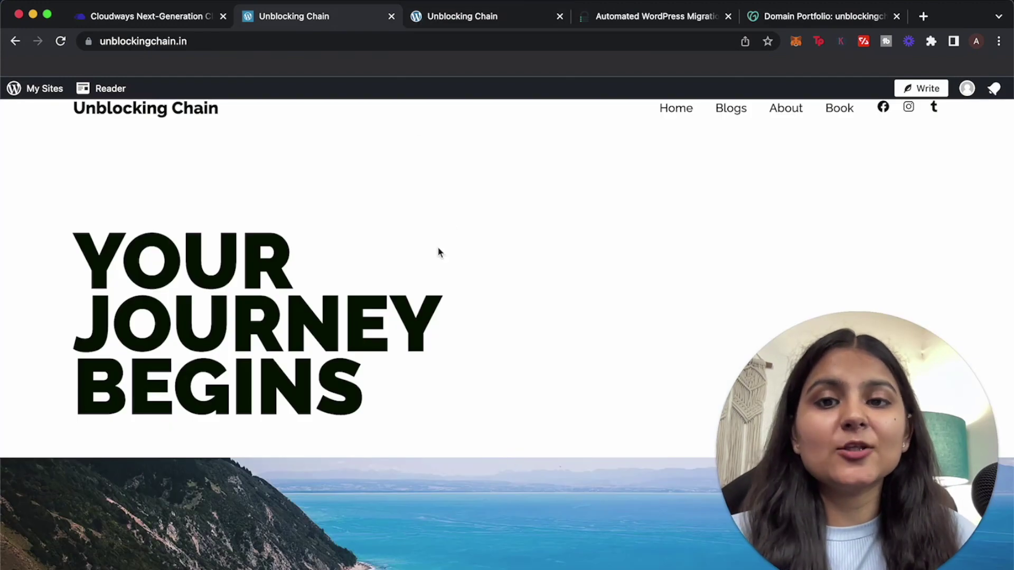
pyautogui.click(149, 22)
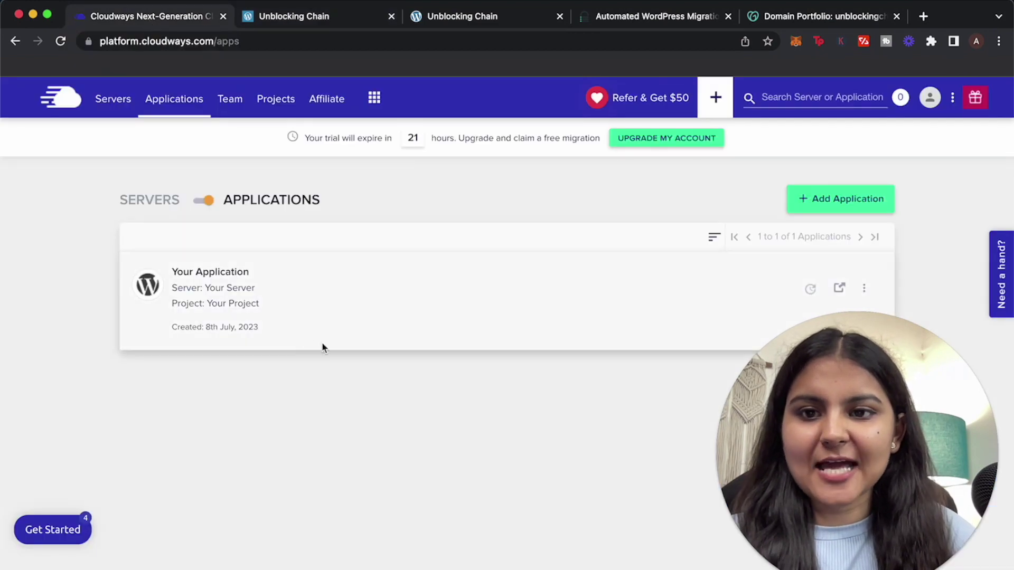
# Add unblockingchain.in as a domain in the application's Domain Management
pyautogui.click(214, 280)
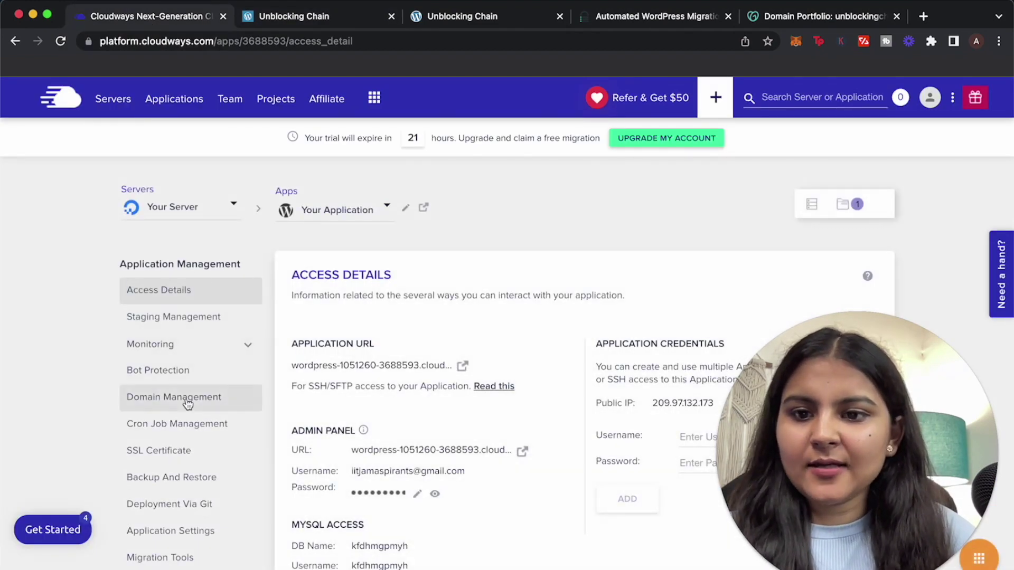
pyautogui.click(186, 397)
pyautogui.moveTo(804, 466); pyautogui.dragTo(107, 502)
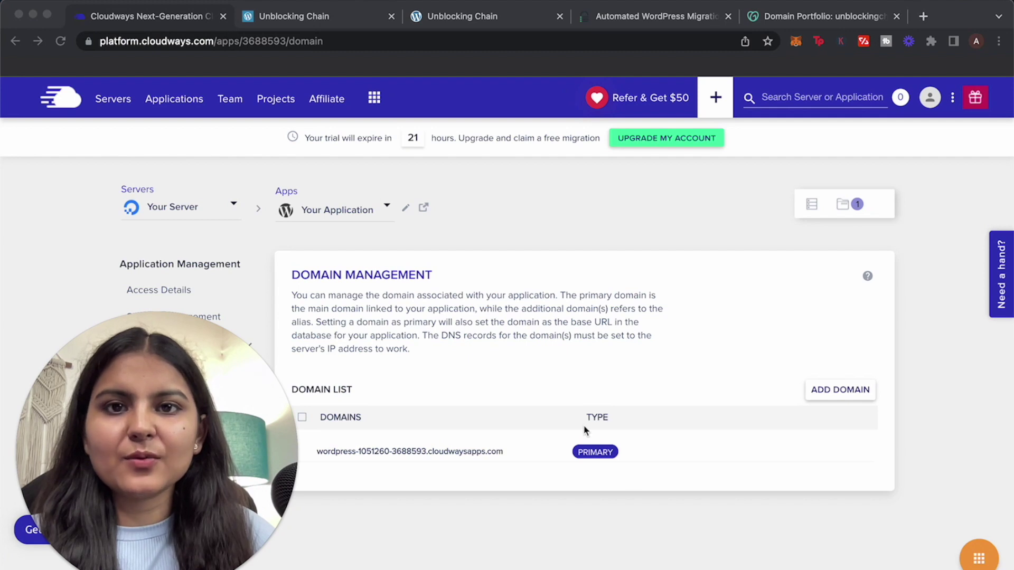
pyautogui.click(855, 394)
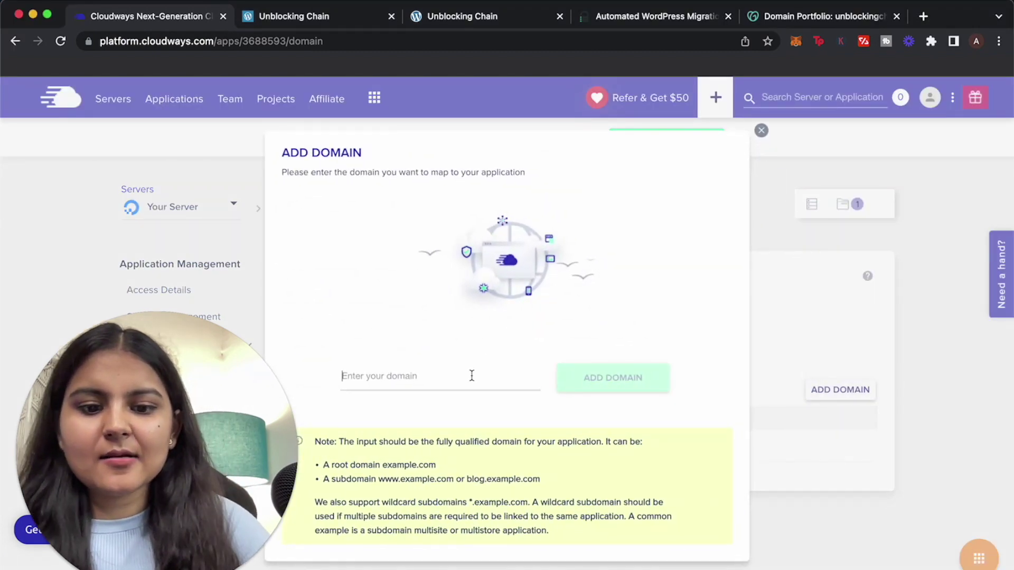
pyautogui.click(471, 376)
pyautogui.write('unblocking')
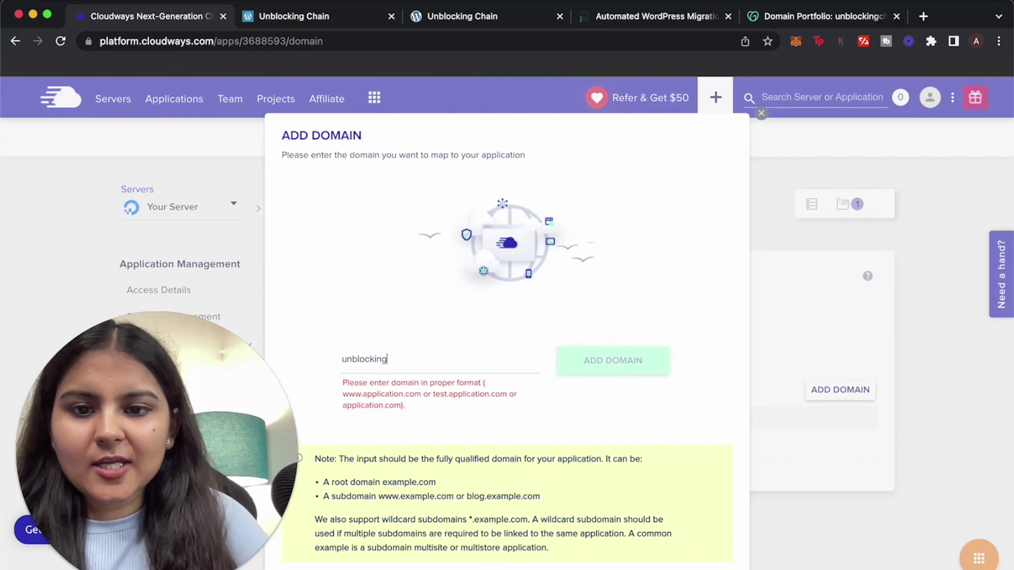
pyautogui.write('chain.ain.in')
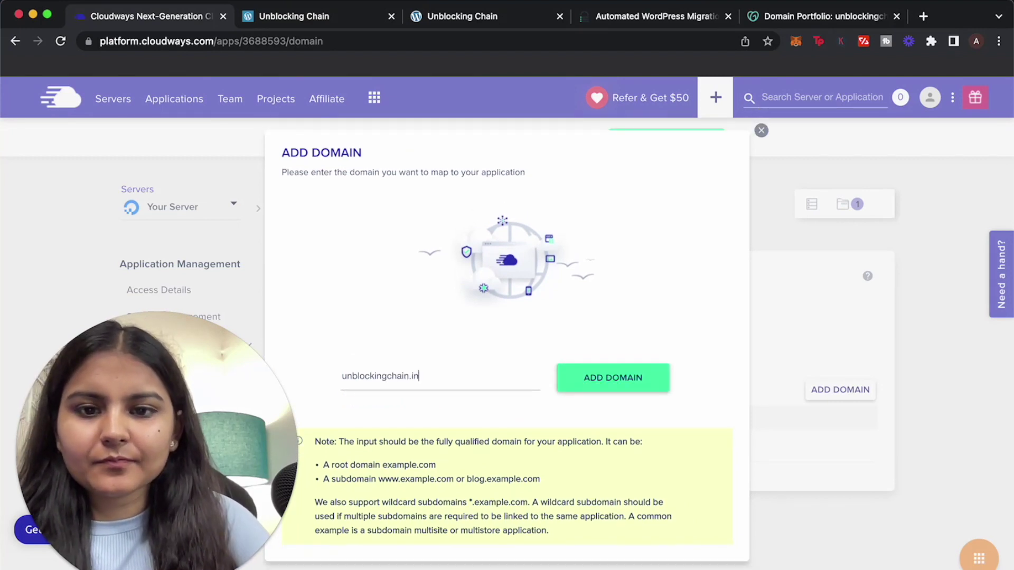
pyautogui.click(614, 363)
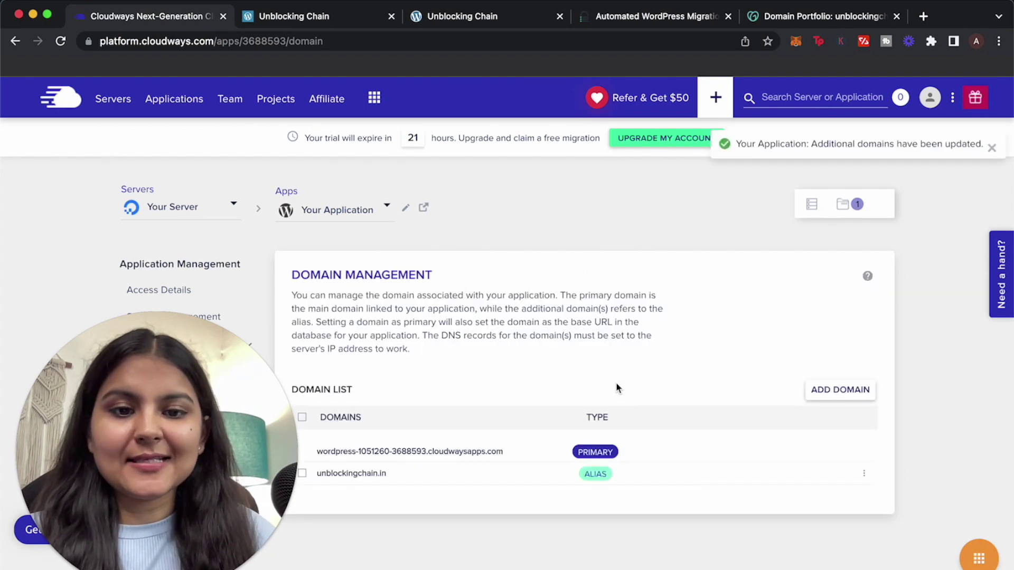
# Make unblockingchain.in the primary domain, demoting the cloudwaysapps.com address to alias
pyautogui.click(302, 474)
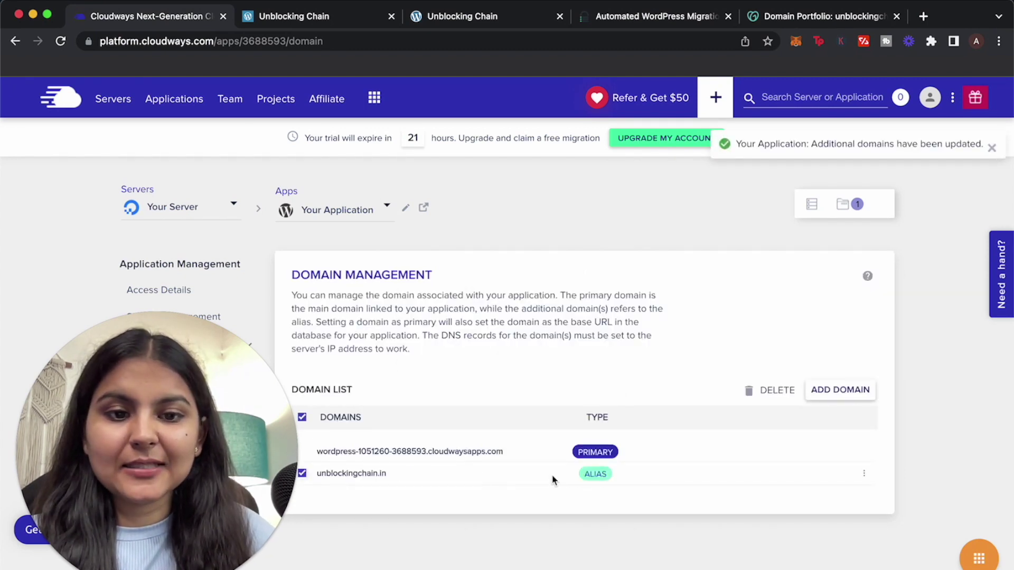
pyautogui.click(864, 475)
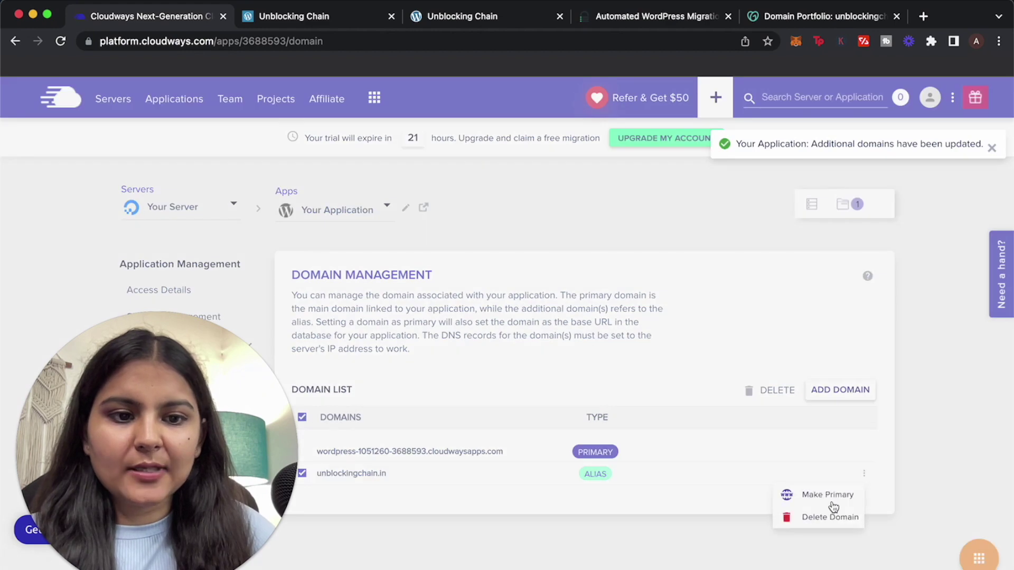
pyautogui.click(797, 491)
pyautogui.click(387, 402)
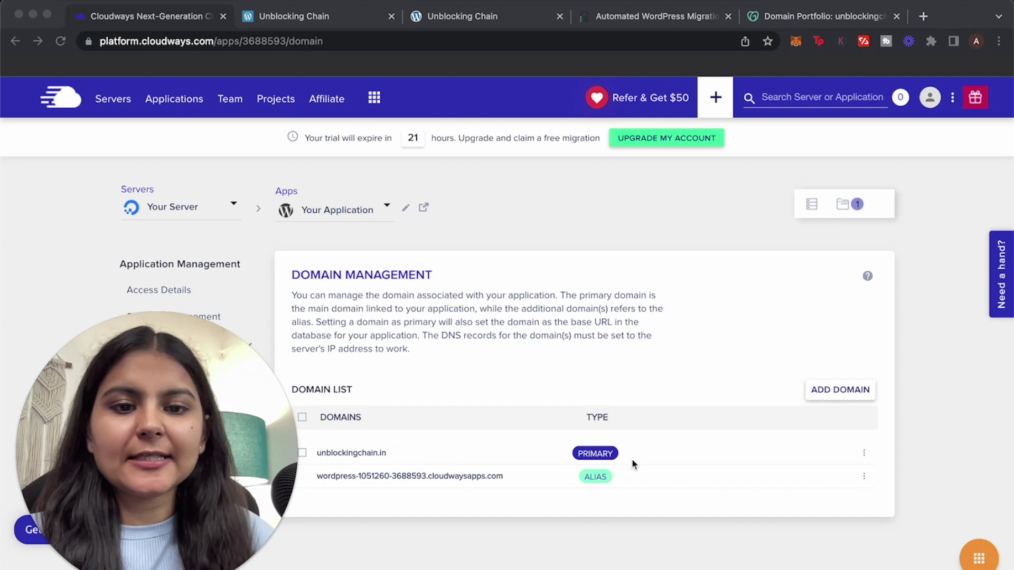
# Copy the server's public IP 209.97.132.173 from the application's Access Details
pyautogui.click(161, 290)
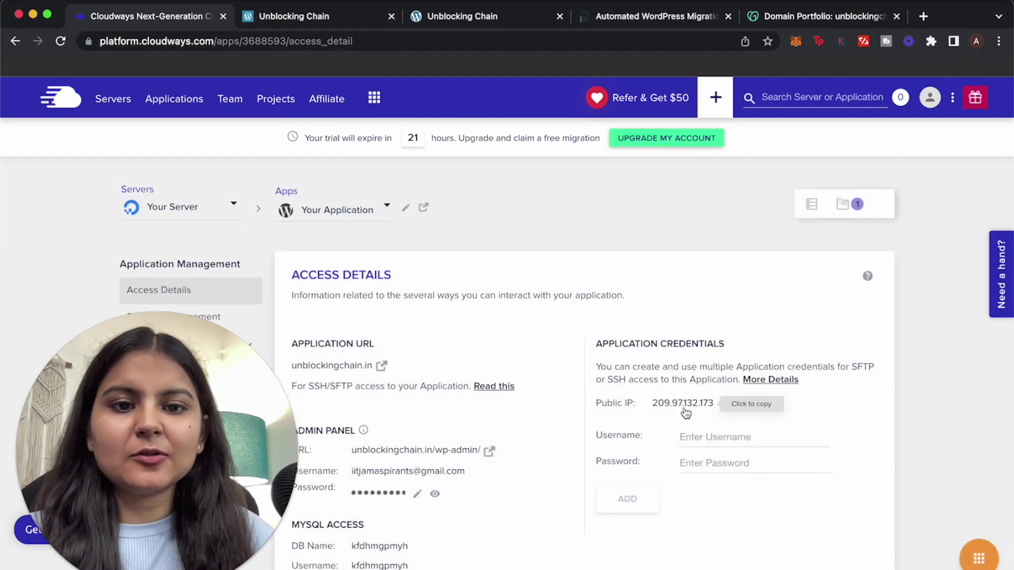
pyautogui.click(691, 408)
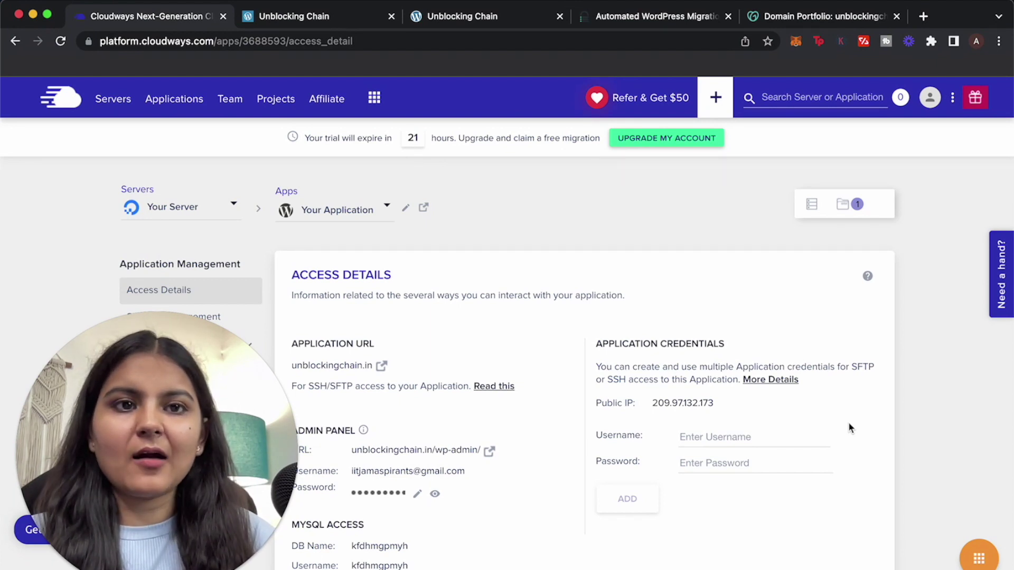
# Change the unblockingchain.in A record from 192.0.78.24 to 209.97.132.173 in GoDaddy DNS and save
pyautogui.click(778, 18)
pyautogui.scroll(-4, 576, 325)
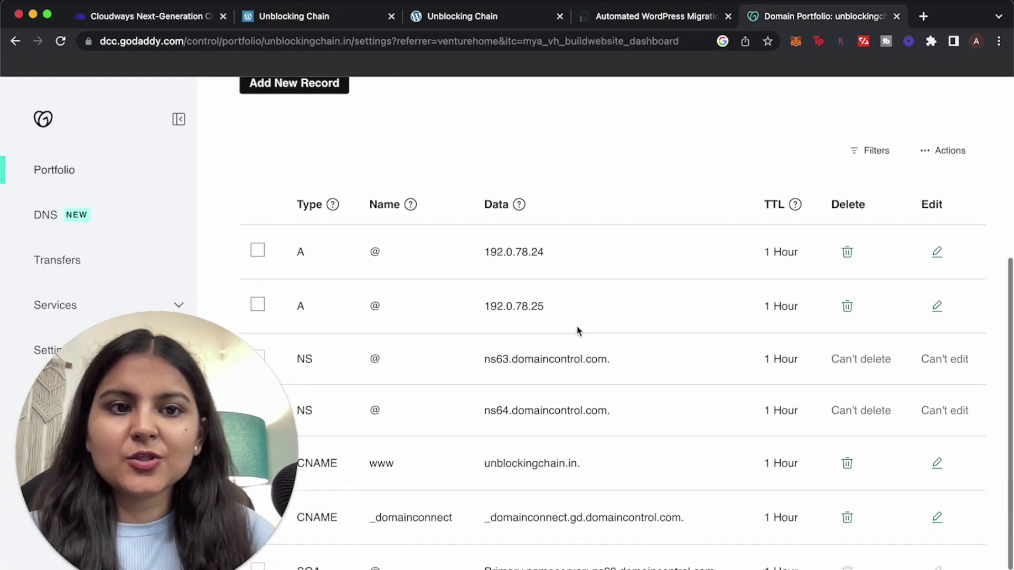
pyautogui.scroll(-1, 577, 331)
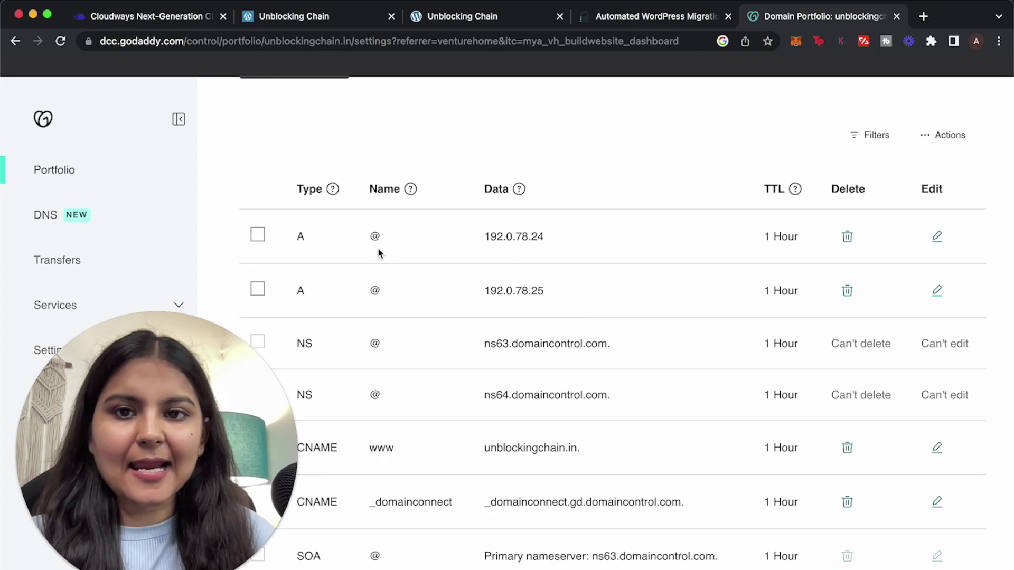
pyautogui.click(937, 238)
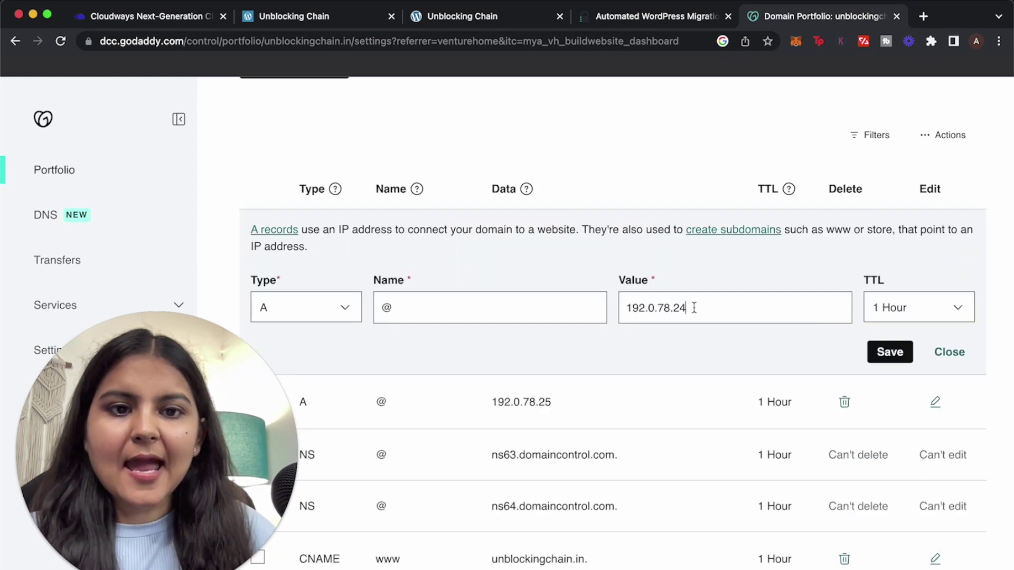
pyautogui.moveTo(694, 307); pyautogui.dragTo(610, 312)
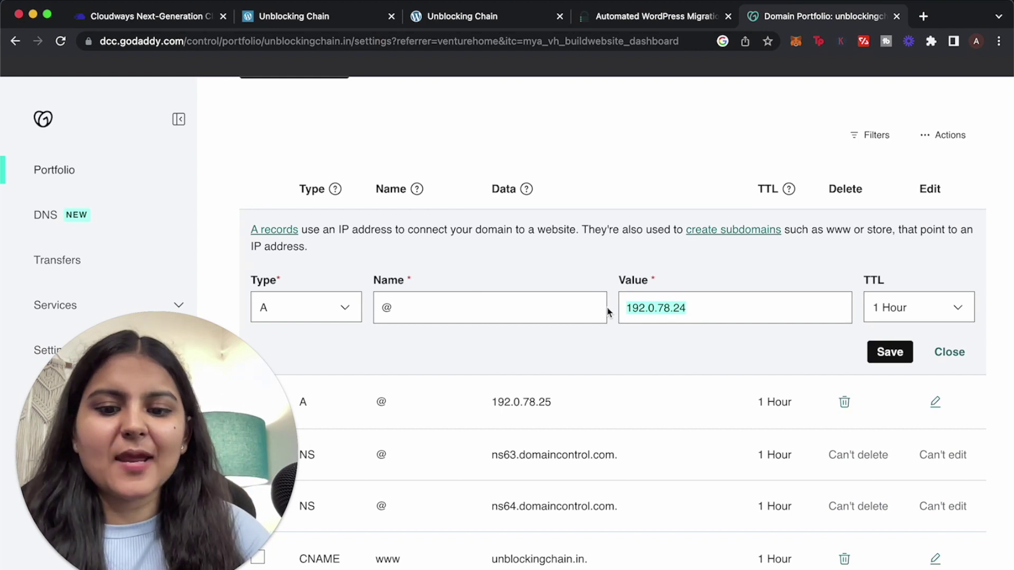
pyautogui.write('209.97.132.173')
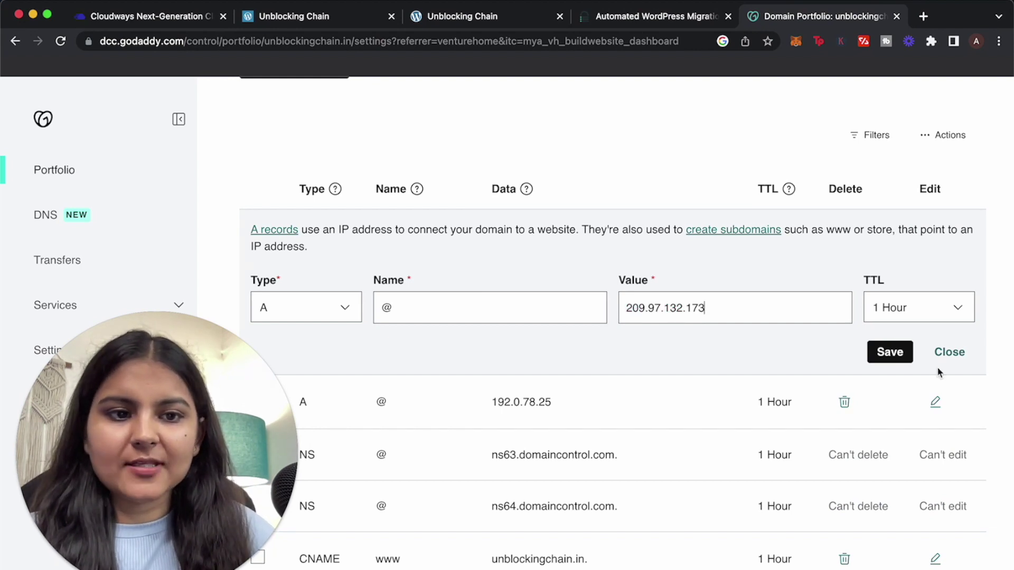
pyautogui.click(896, 354)
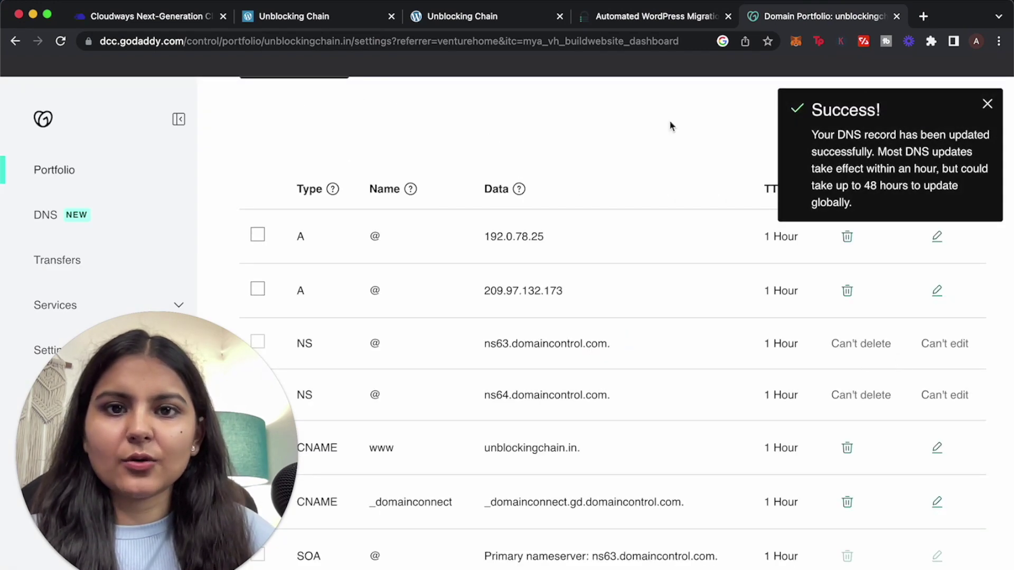
# Reload the migrated Unblocking Chain site and confirm its homepage now loads at unblockingchain.in
pyautogui.click(465, 16)
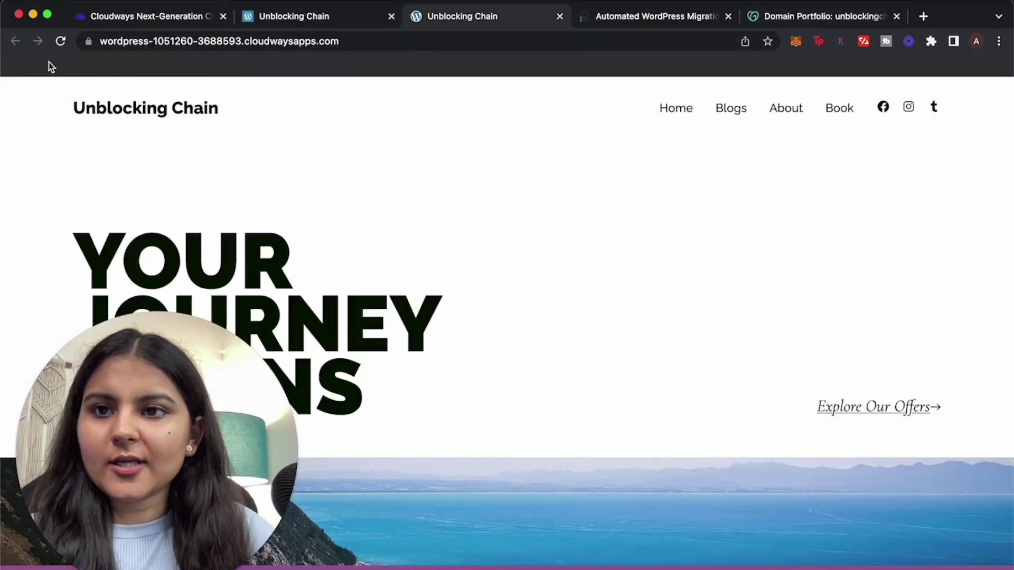
pyautogui.click(61, 42)
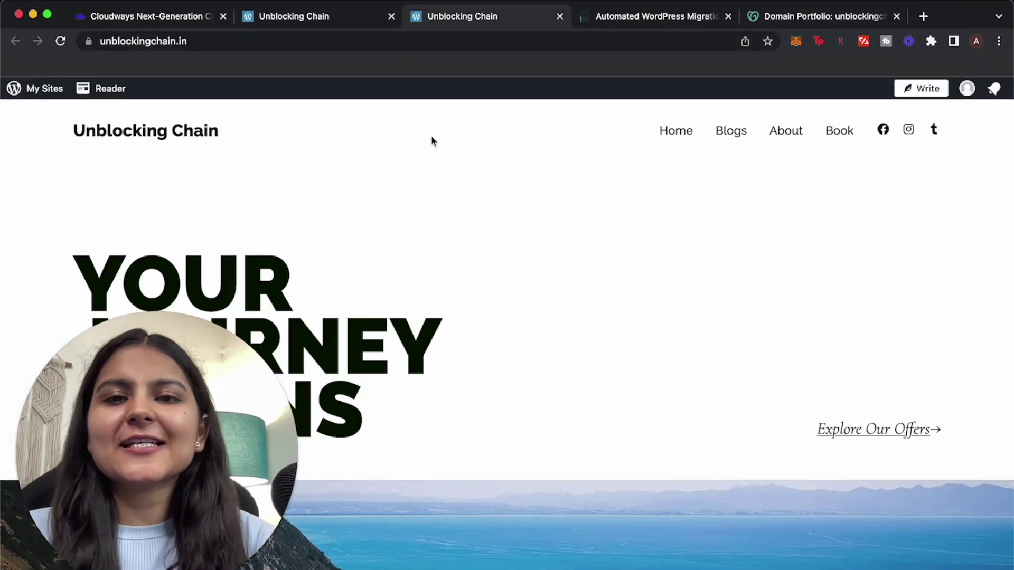